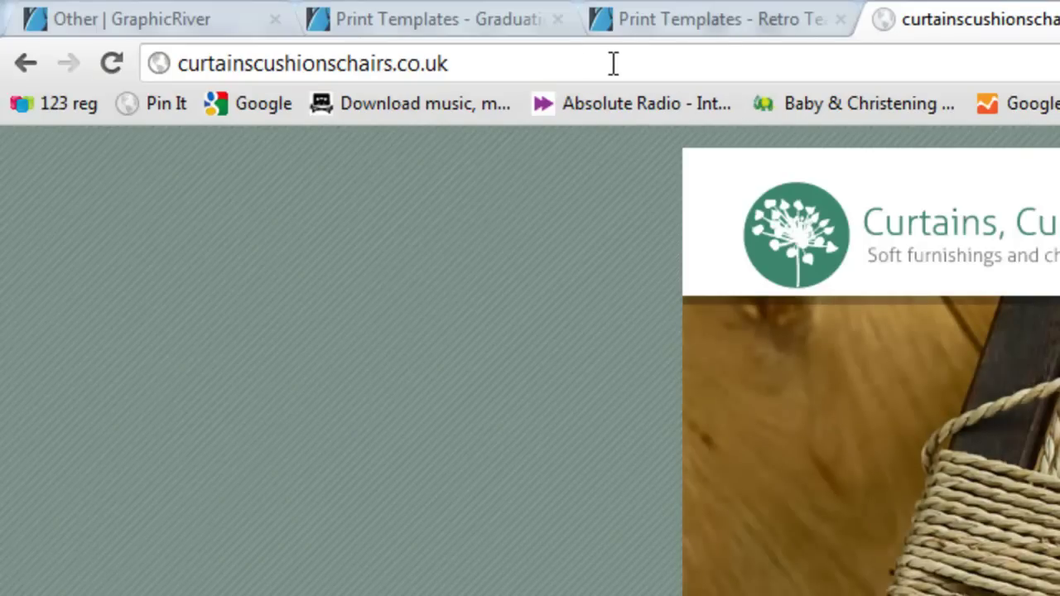
# Go to the site's /wp-admin login page and fill in the saved username and password
pyautogui.click(615, 61)
pyautogui.click(623, 61)
pyautogui.click(660, 60)
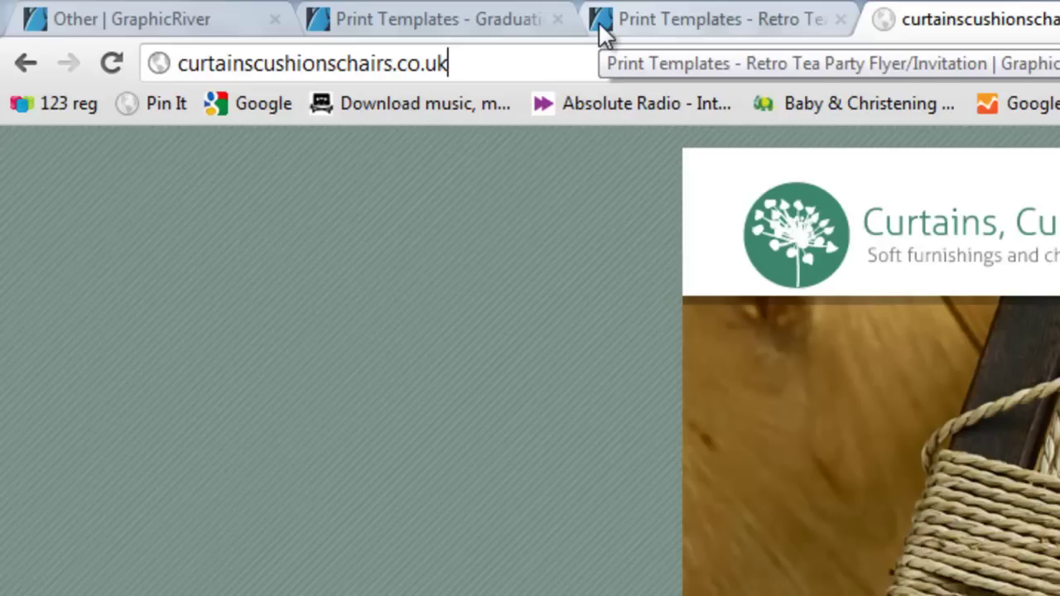
pyautogui.write('/')
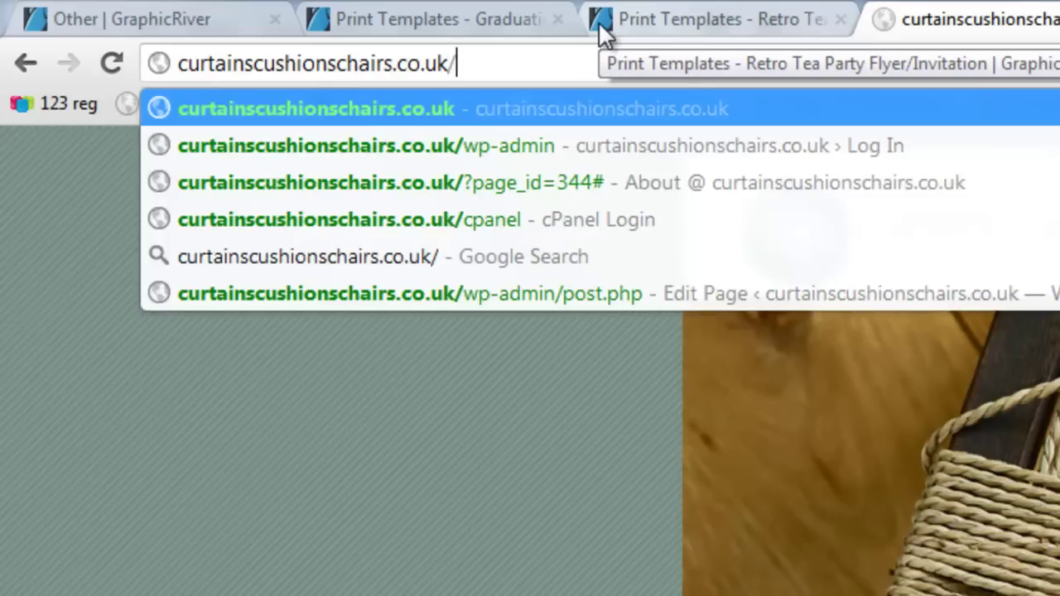
pyautogui.write('wp-')
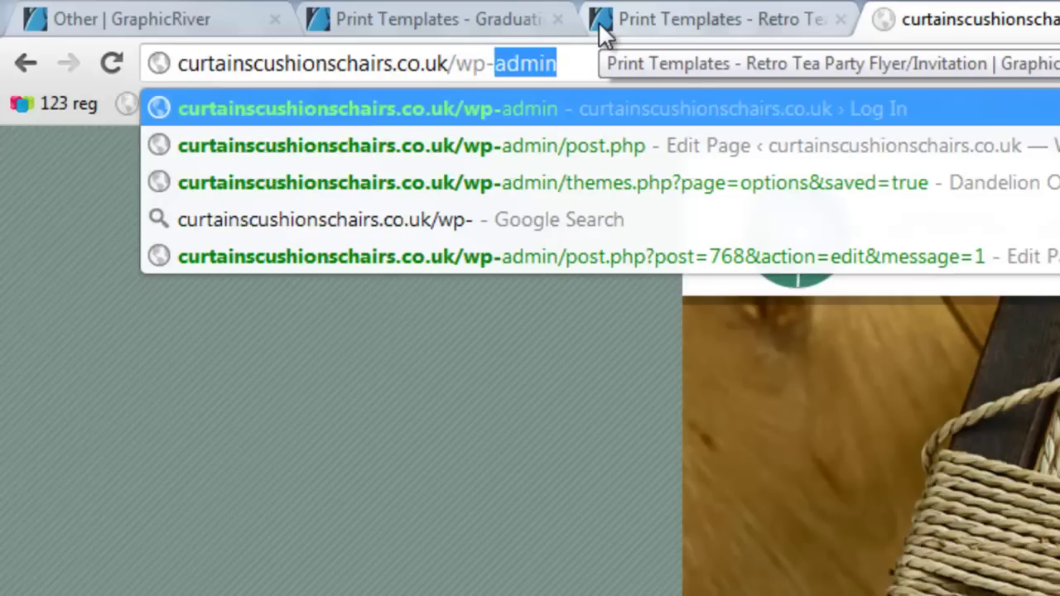
pyautogui.write('admin')
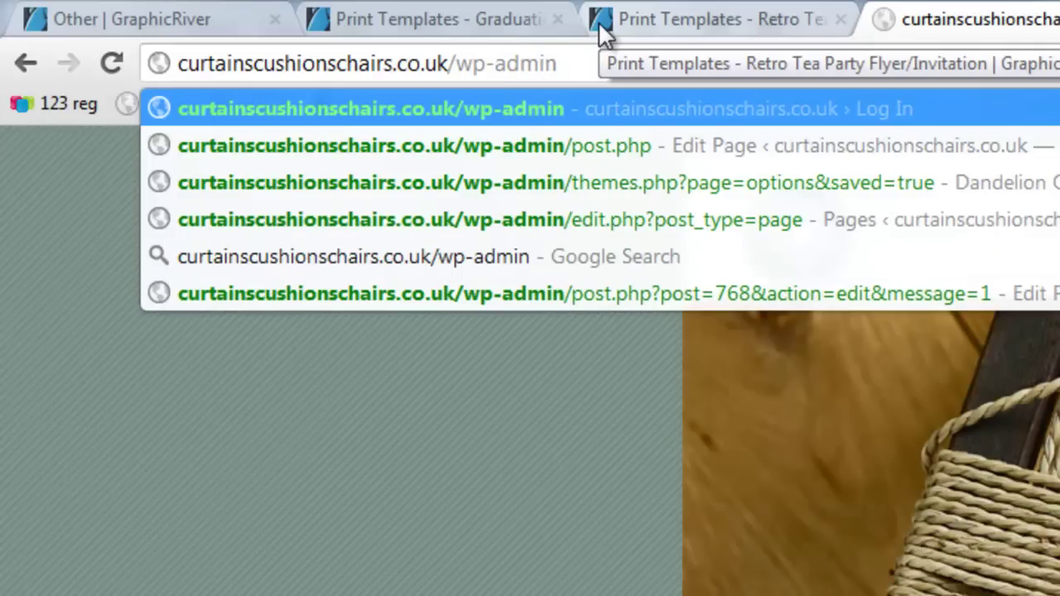
pyautogui.press('Return')
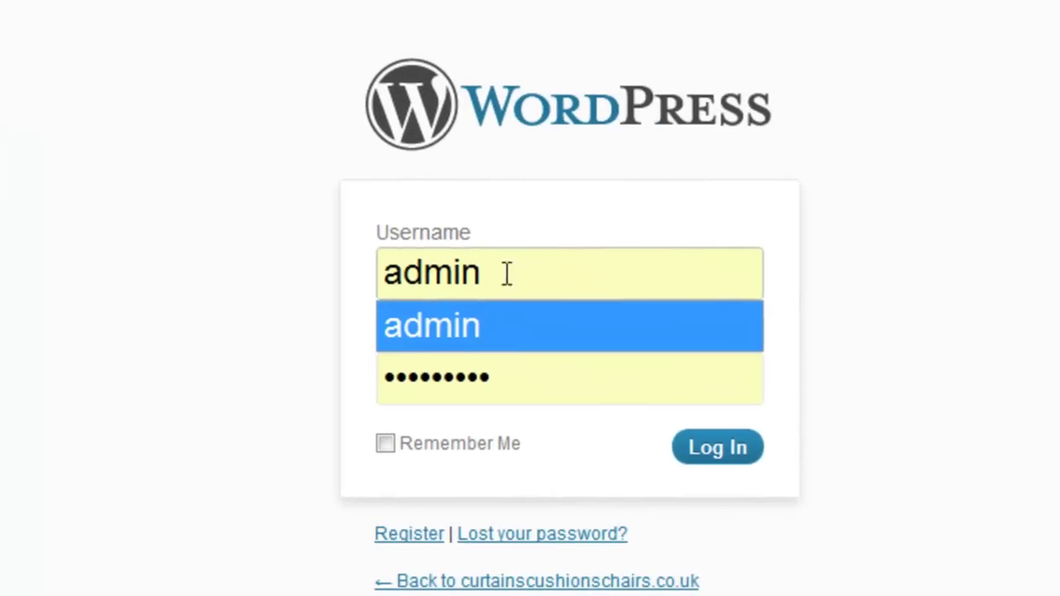
pyautogui.click(517, 381)
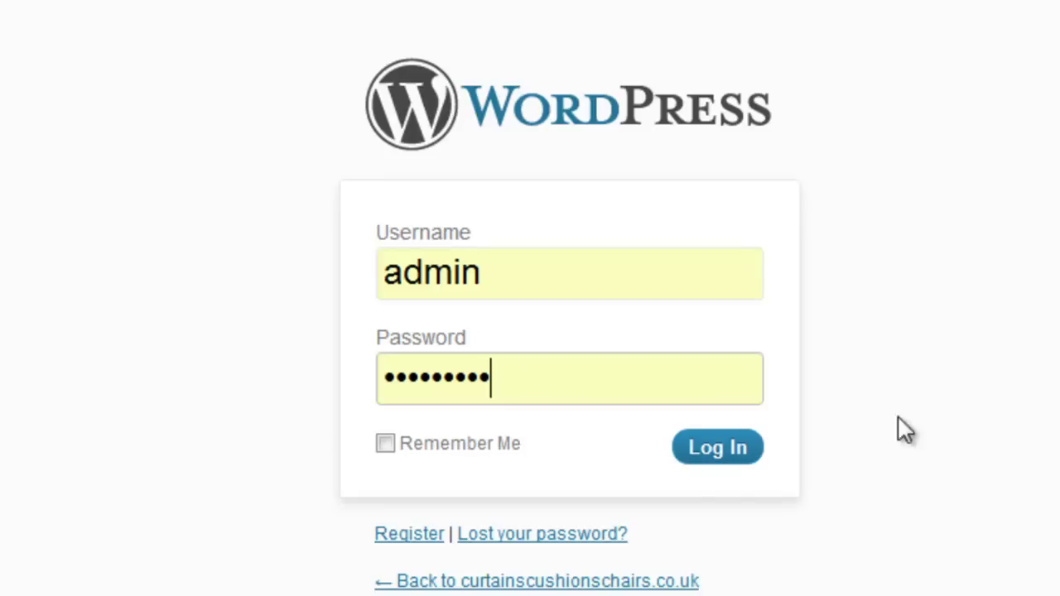
# Log in to the dashboard and open the live site in a separate tab
pyautogui.click(721, 452)
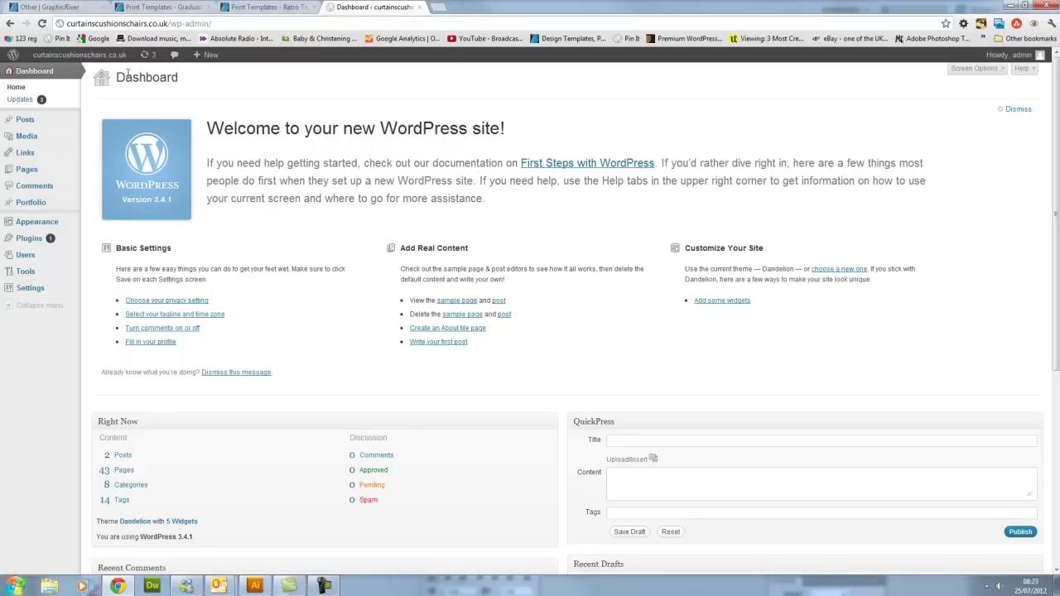
pyautogui.rightClick(89, 71)
pyautogui.click(129, 77)
pyautogui.click(453, 10)
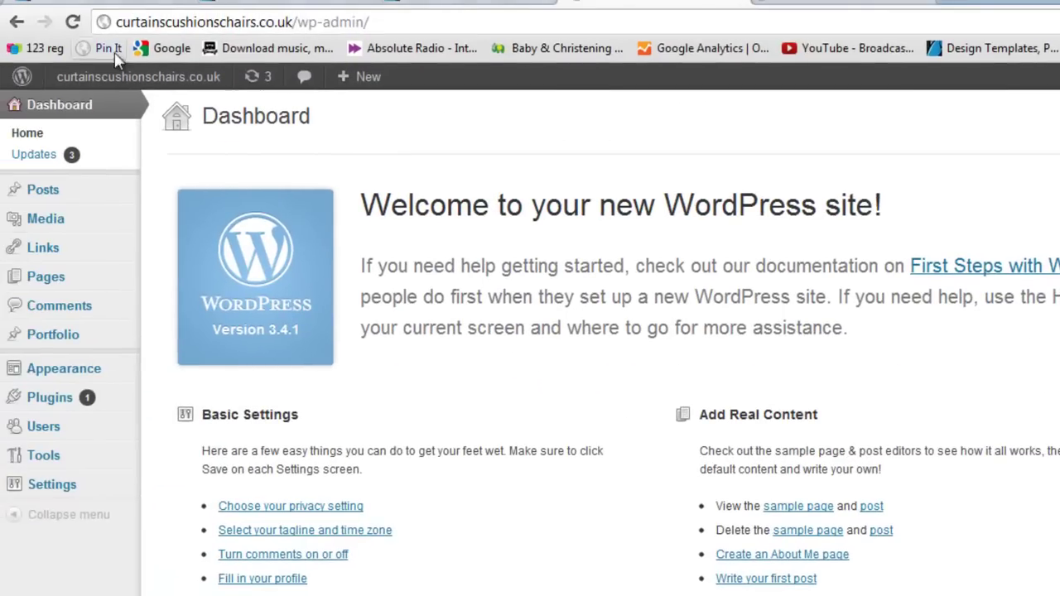
pyautogui.moveTo(75, 371)
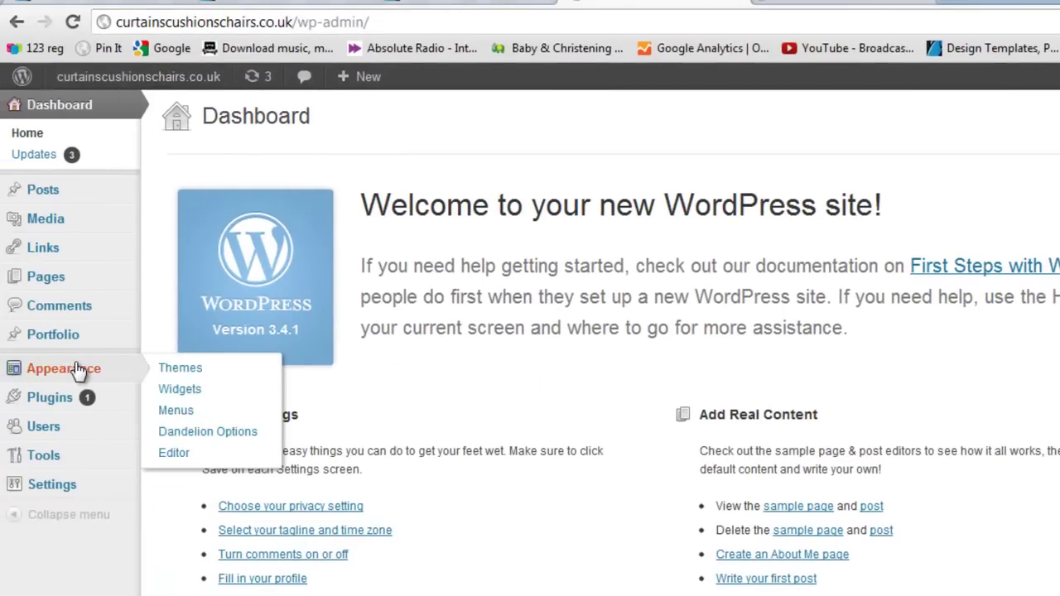
# Open Dandelion Options Page Settings and enlarge the First box description field
pyautogui.click(203, 439)
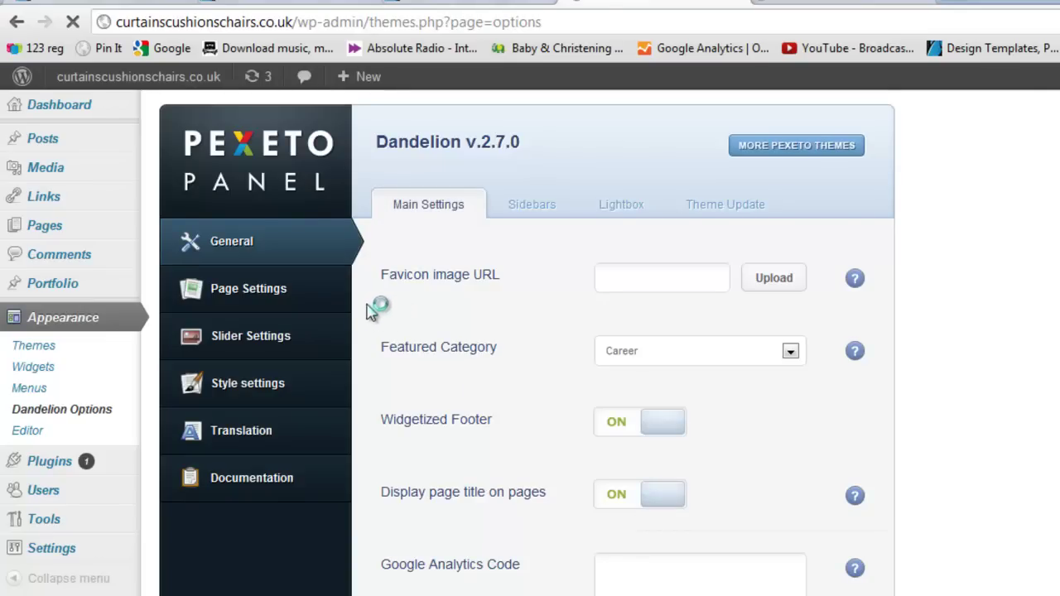
pyautogui.click(318, 301)
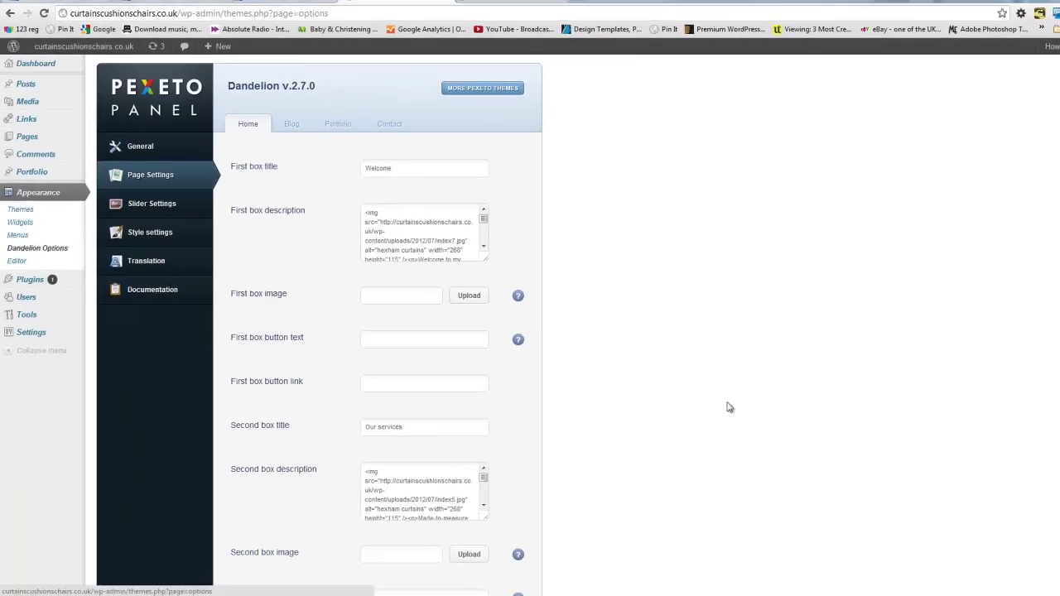
pyautogui.scroll(-4, 750, 456)
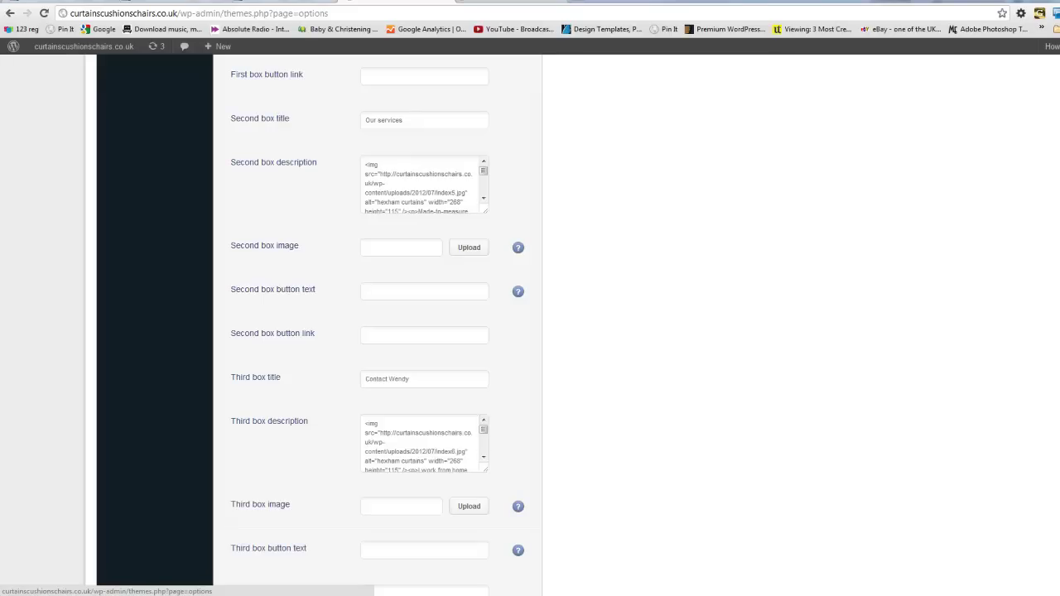
pyautogui.scroll(4, 272, 323)
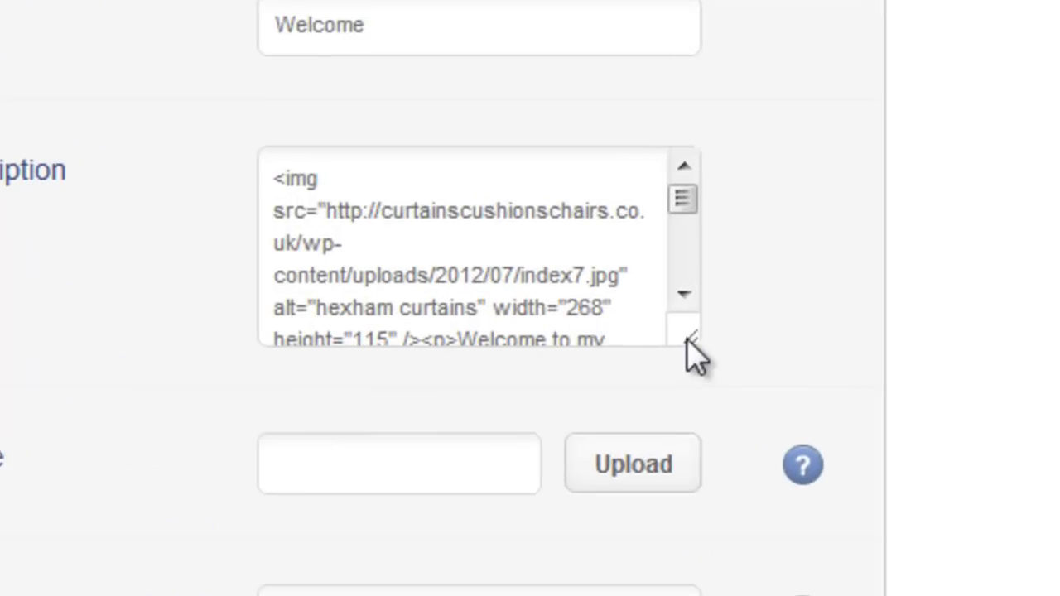
pyautogui.moveTo(699, 339); pyautogui.dragTo(1002, 429)
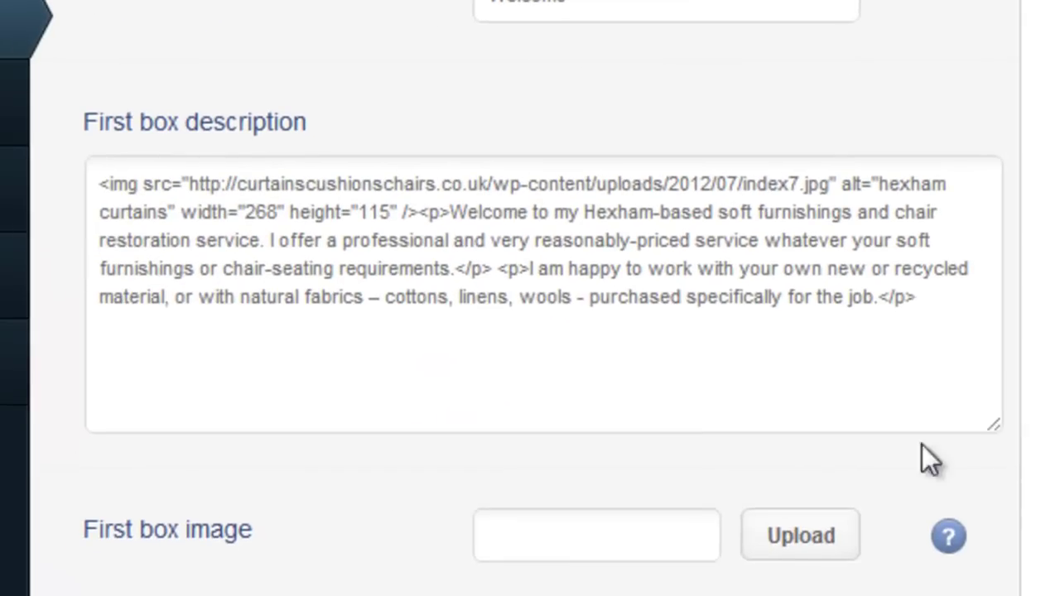
pyautogui.click(299, 264)
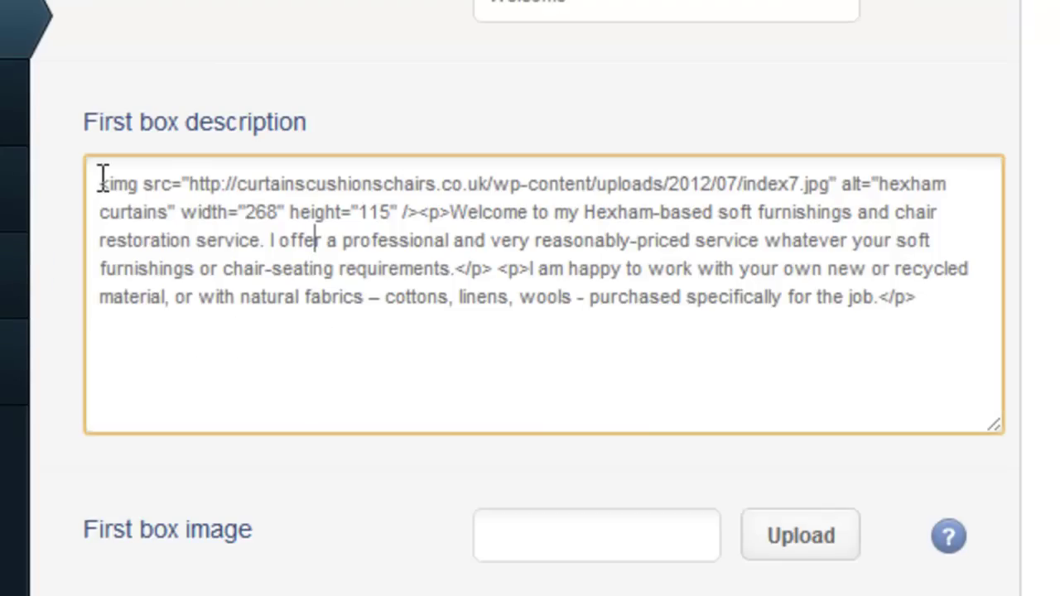
pyautogui.moveTo(101, 179); pyautogui.dragTo(390, 212)
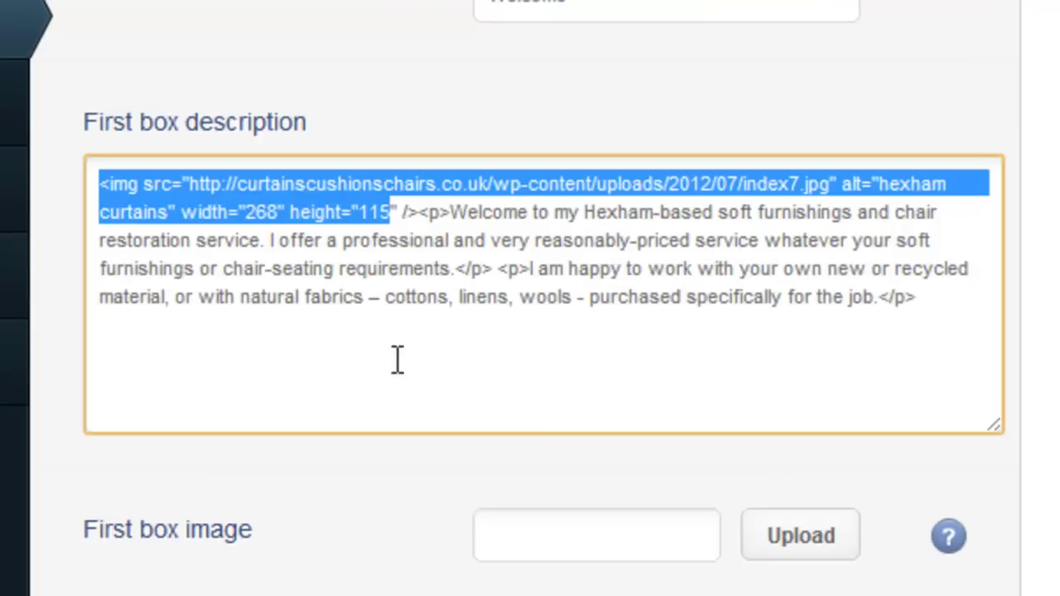
pyautogui.click(383, 325)
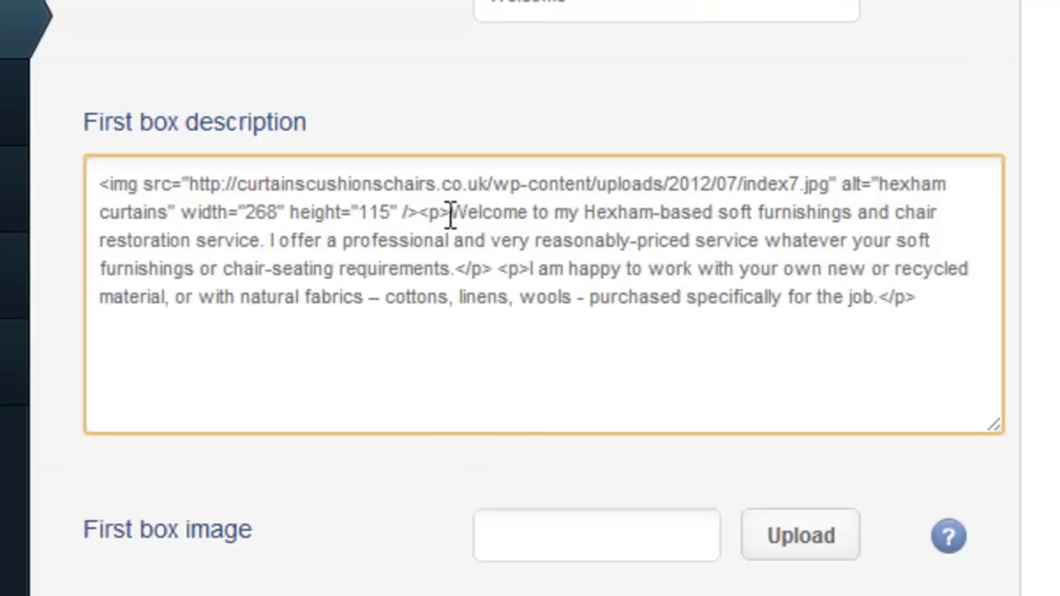
pyautogui.moveTo(450, 212); pyautogui.dragTo(870, 431)
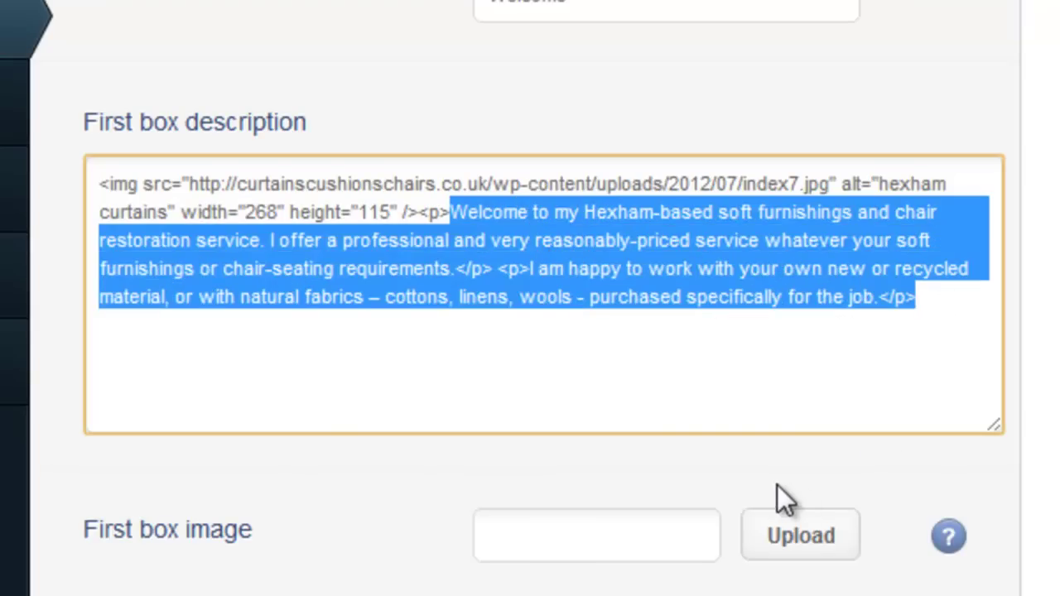
pyautogui.click(525, 285)
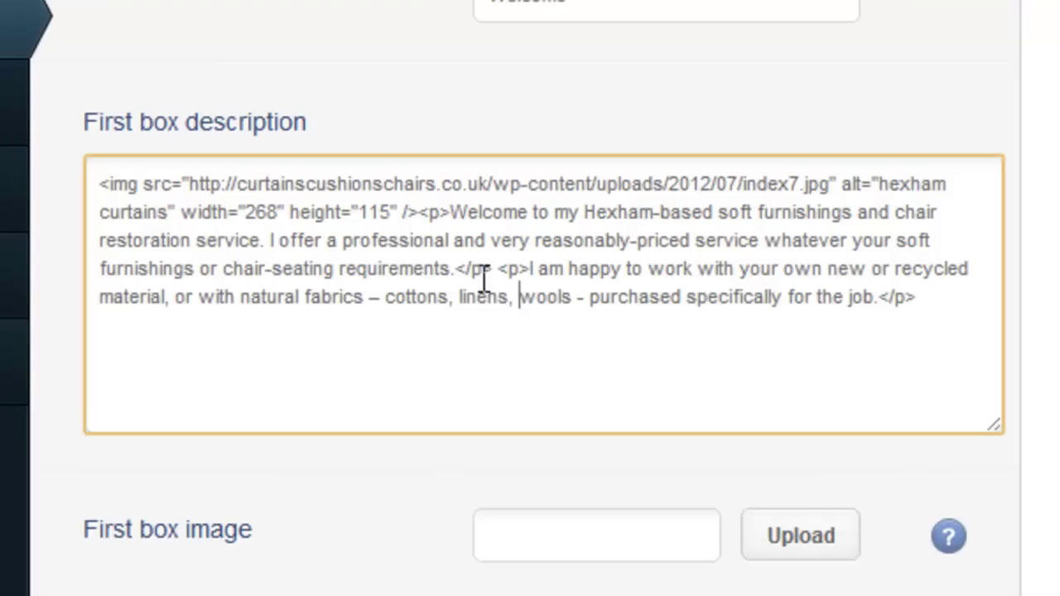
pyautogui.doubleClick(479, 273)
pyautogui.moveTo(456, 274); pyautogui.dragTo(500, 273)
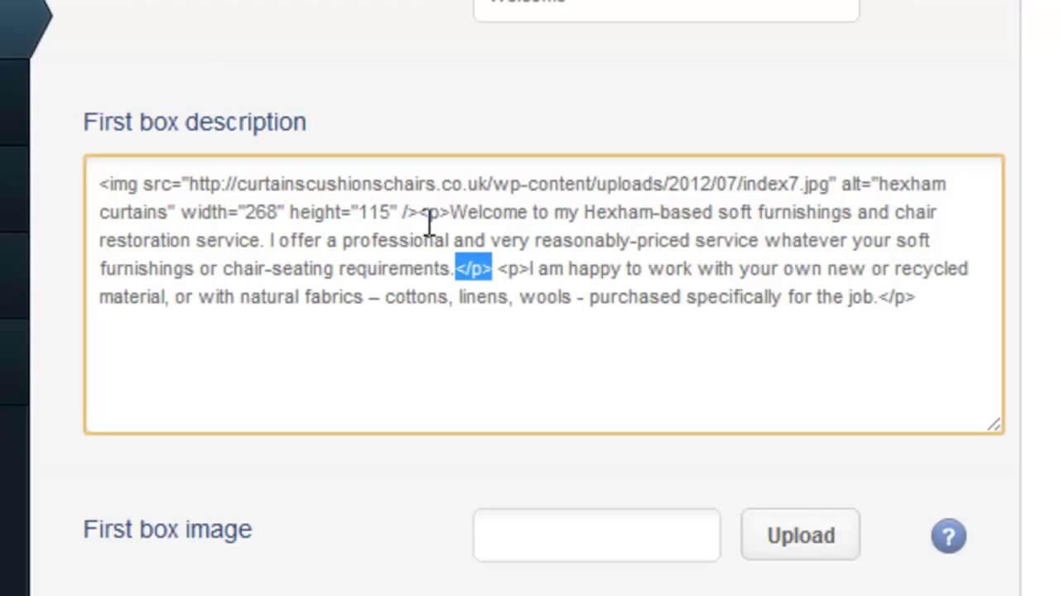
pyautogui.moveTo(419, 212); pyautogui.dragTo(454, 217)
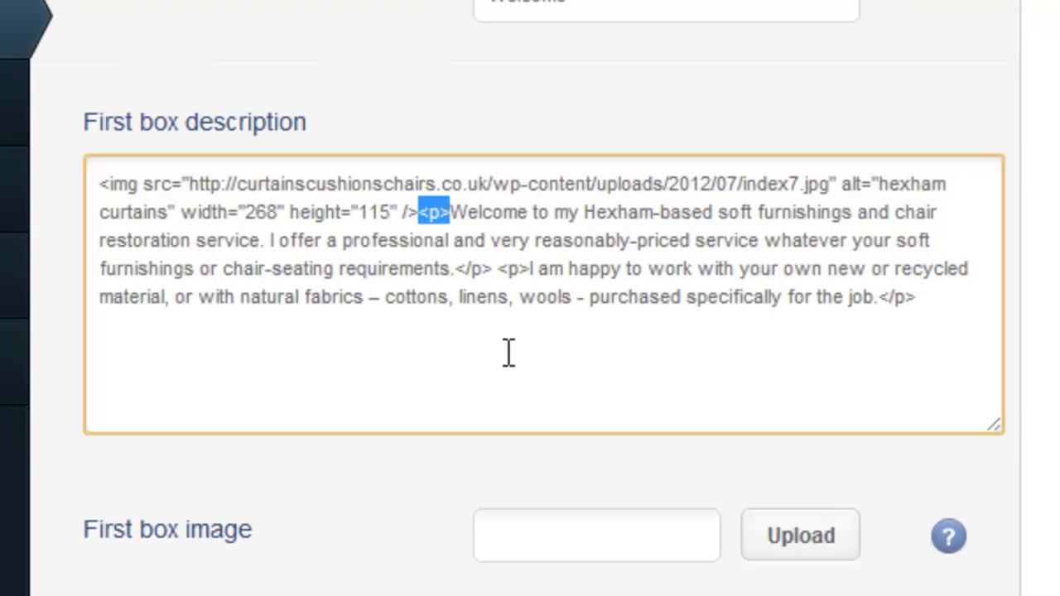
pyautogui.click(511, 262)
pyautogui.moveTo(419, 212); pyautogui.dragTo(452, 214)
pyautogui.moveTo(492, 268); pyautogui.dragTo(461, 282)
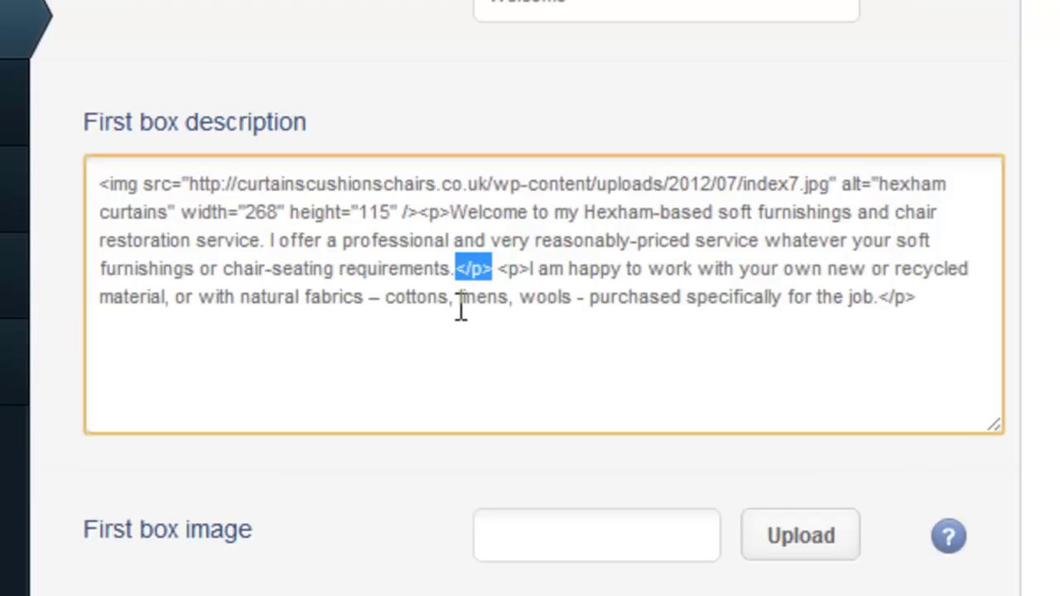
pyautogui.click(472, 269)
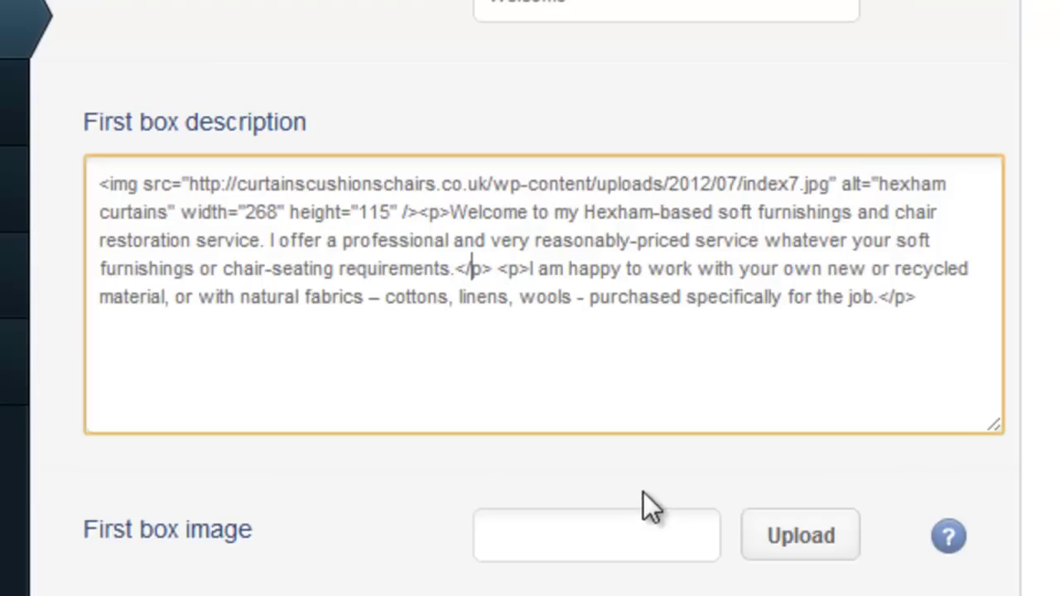
pyautogui.click(638, 296)
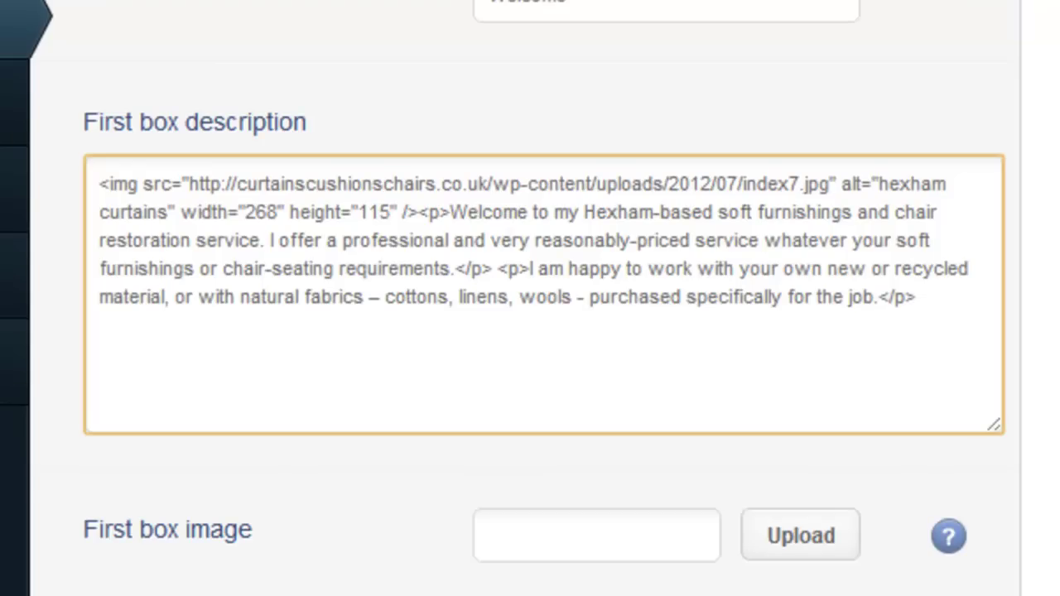
pyautogui.scroll(-20, 710, 28)
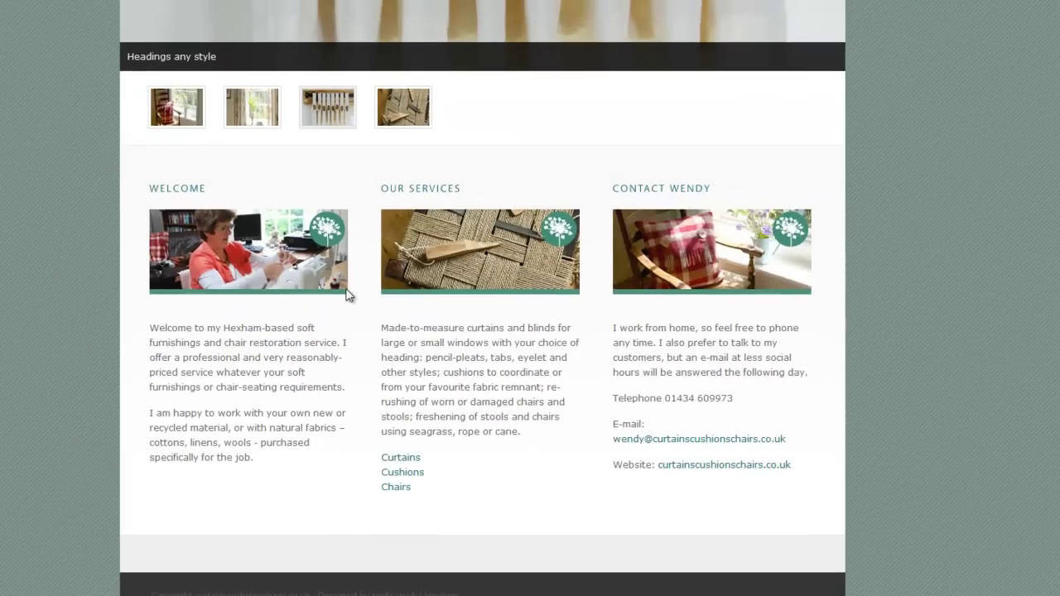
pyautogui.scroll(3, 8, 402)
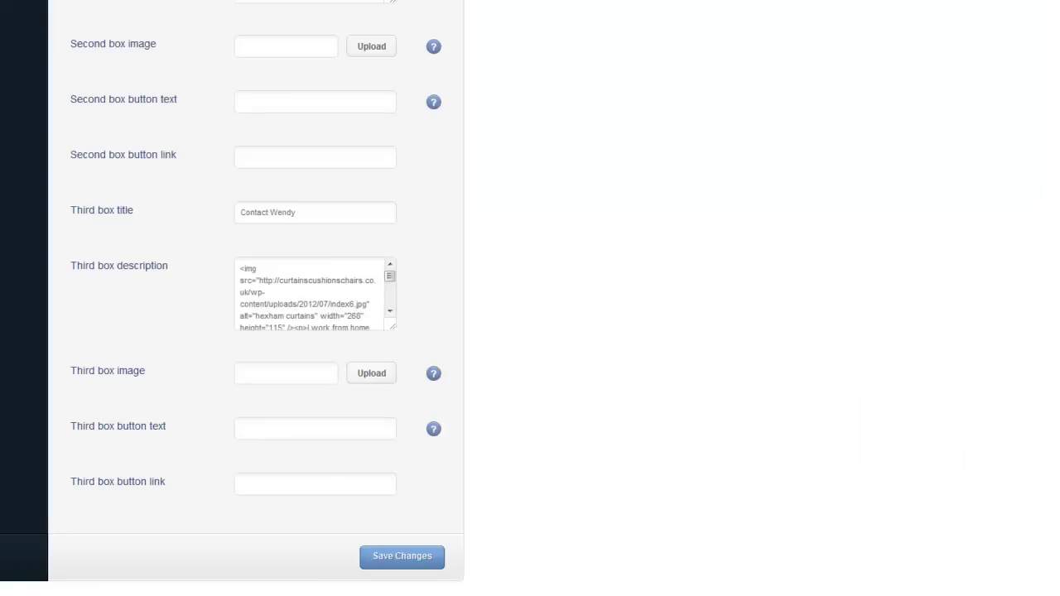
pyautogui.scroll(10, 537, 277)
# Open Dandelion Slider Settings and find the four thumbnail slider images, comparing with the live site
pyautogui.click(166, 246)
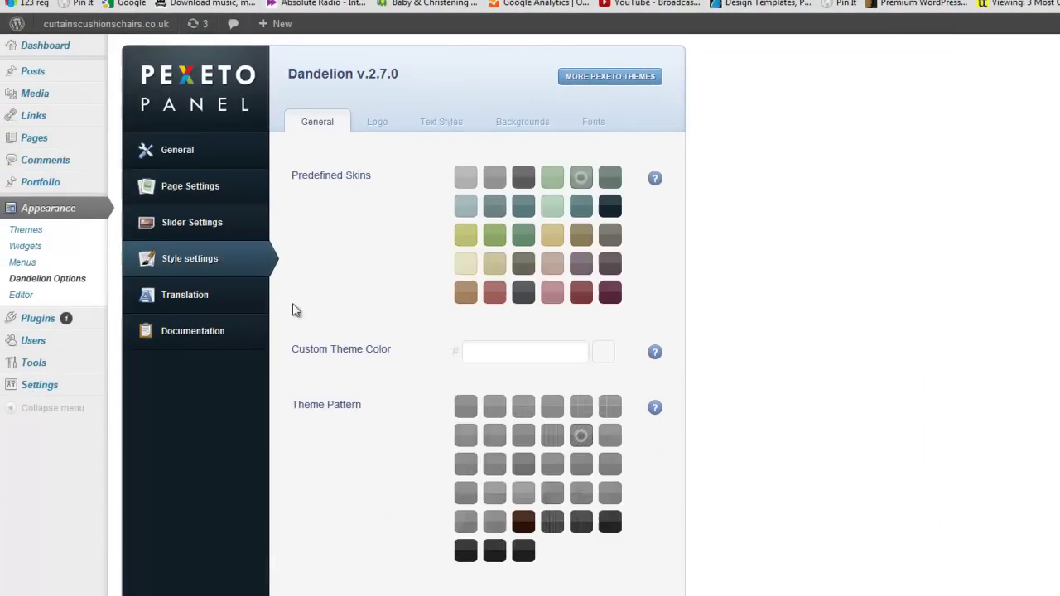
pyautogui.click(202, 227)
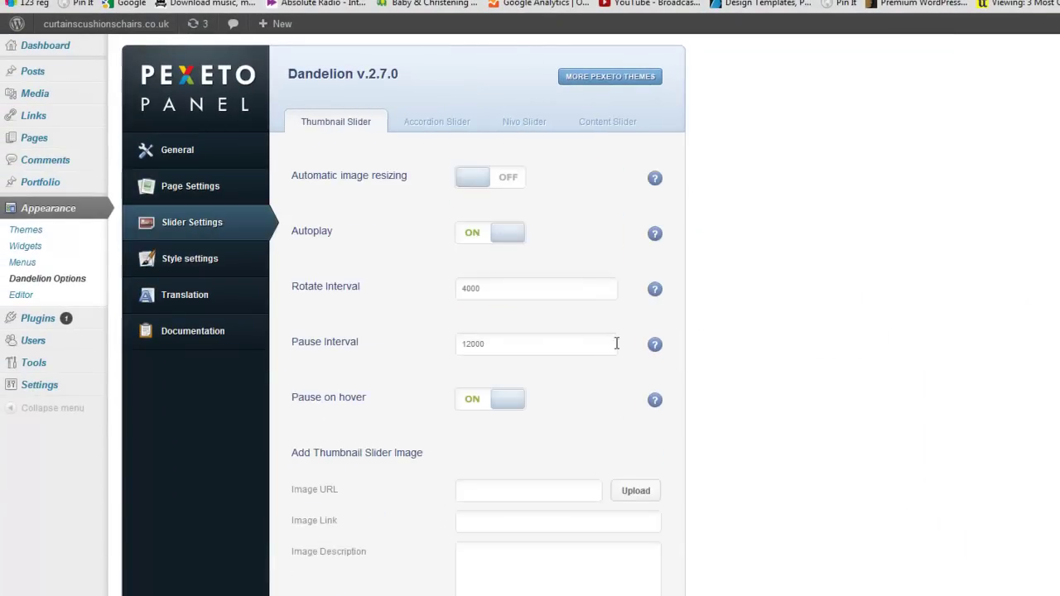
pyautogui.scroll(-5, 502, 301)
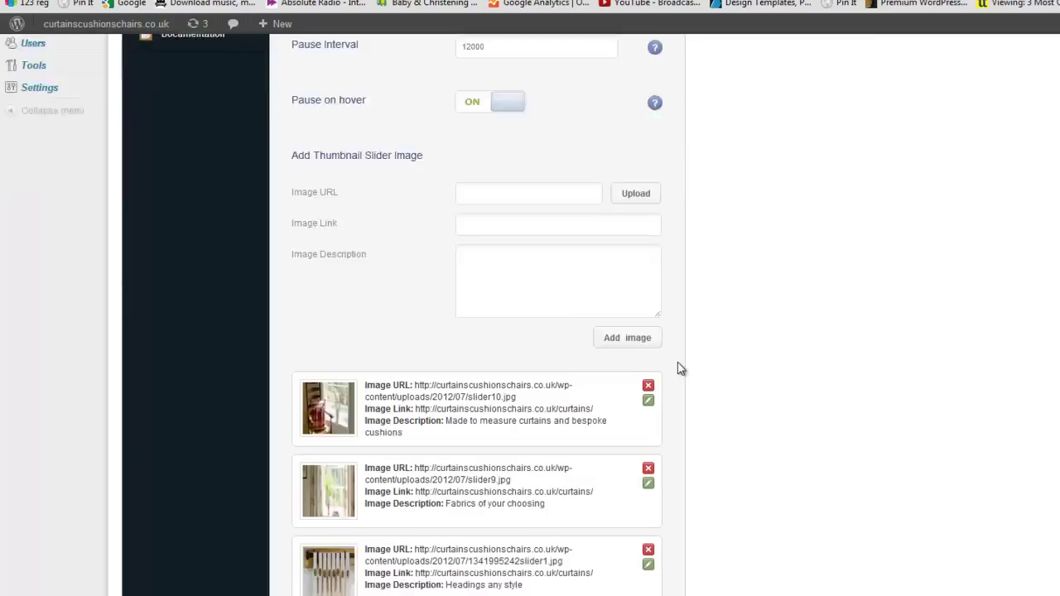
pyautogui.click(578, 0)
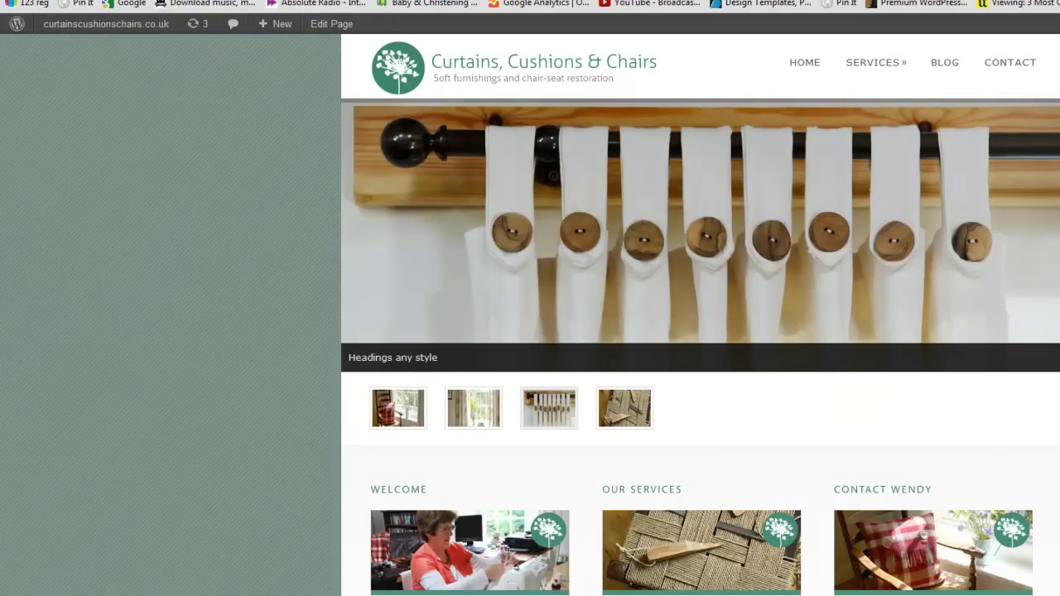
pyautogui.hotkey('ctrl', 'Tab')
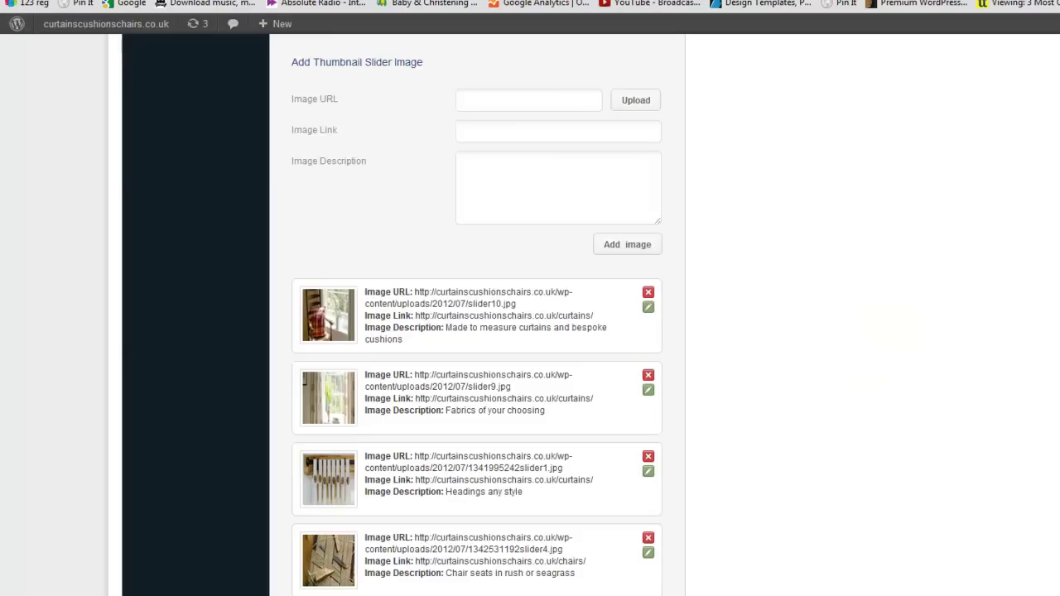
pyautogui.scroll(5, 487, 101)
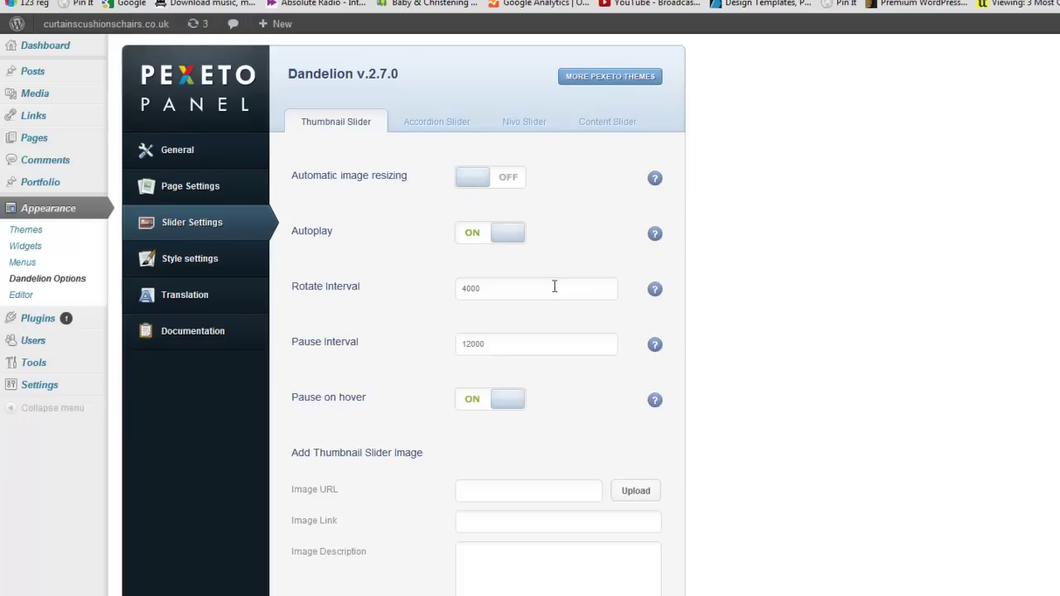
pyautogui.scroll(-5, 556, 285)
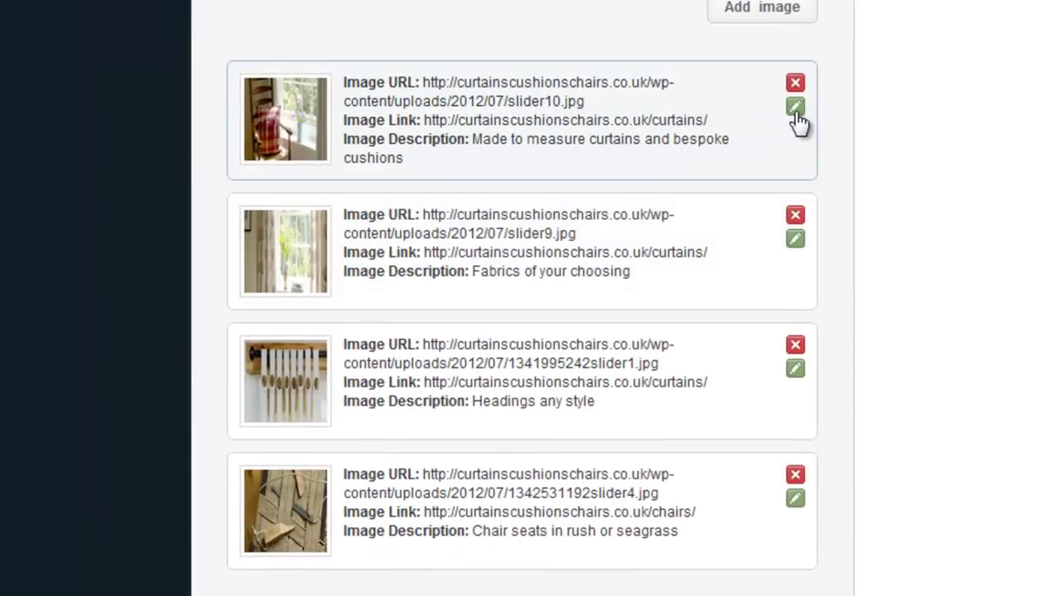
# Edit the first slider entry and select its Image Description, then view the homepage slider
pyautogui.click(793, 110)
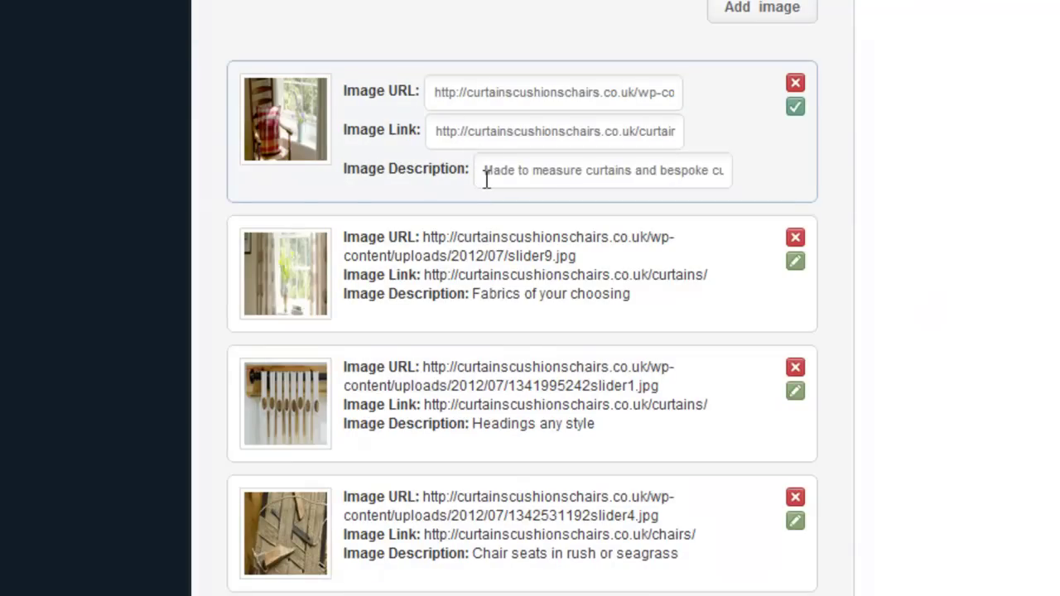
pyautogui.moveTo(486, 171); pyautogui.dragTo(757, 166)
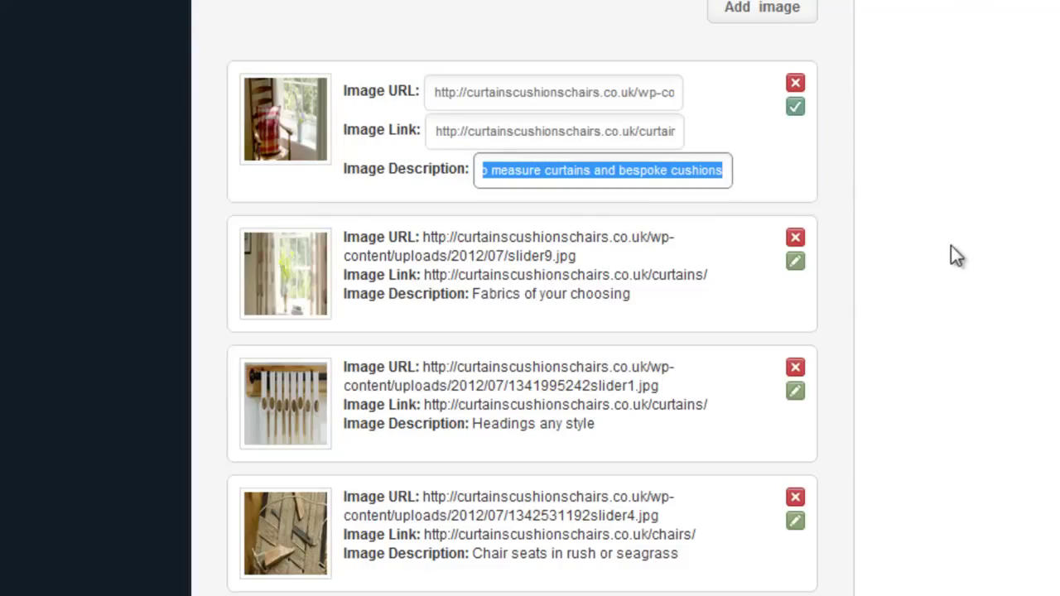
pyautogui.scroll(-4, 961, 261)
pyautogui.scroll(1, 968, 285)
pyautogui.scroll(-6, 971, 290)
pyautogui.scroll(-10, 965, 291)
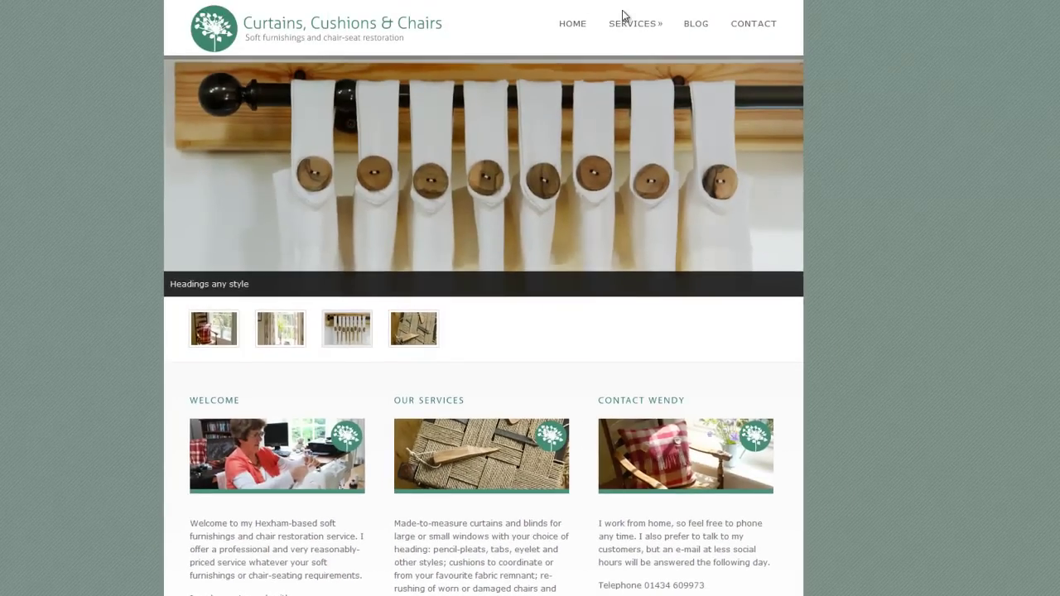
# Open the BLOG page on the live site
pyautogui.moveTo(634, 29)
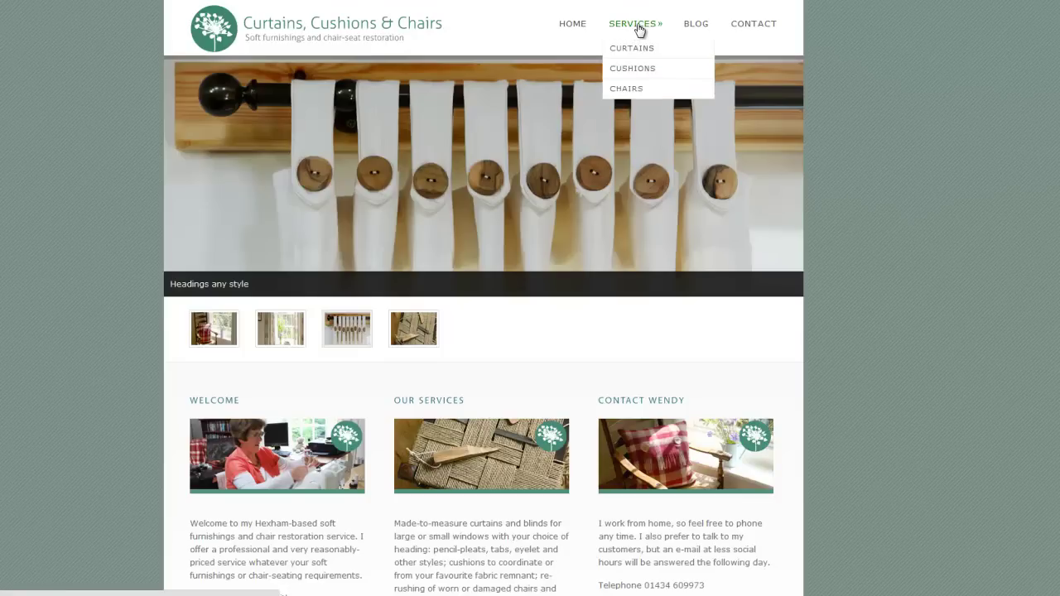
pyautogui.click(697, 25)
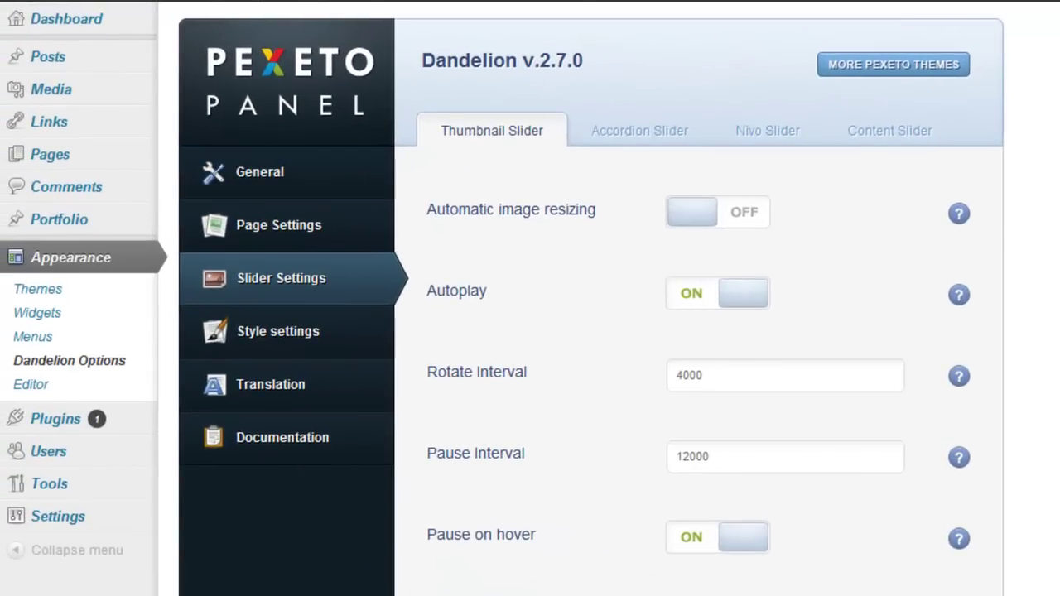
# Start a new post titled 'Terry Test' with a gibberish first line
pyautogui.click(94, 66)
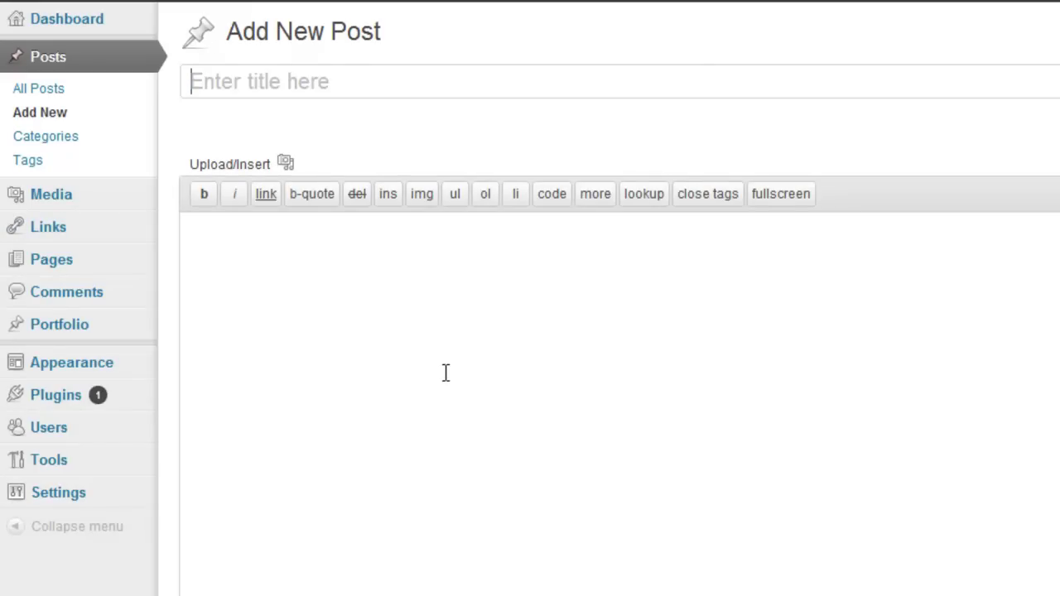
pyautogui.write('T')
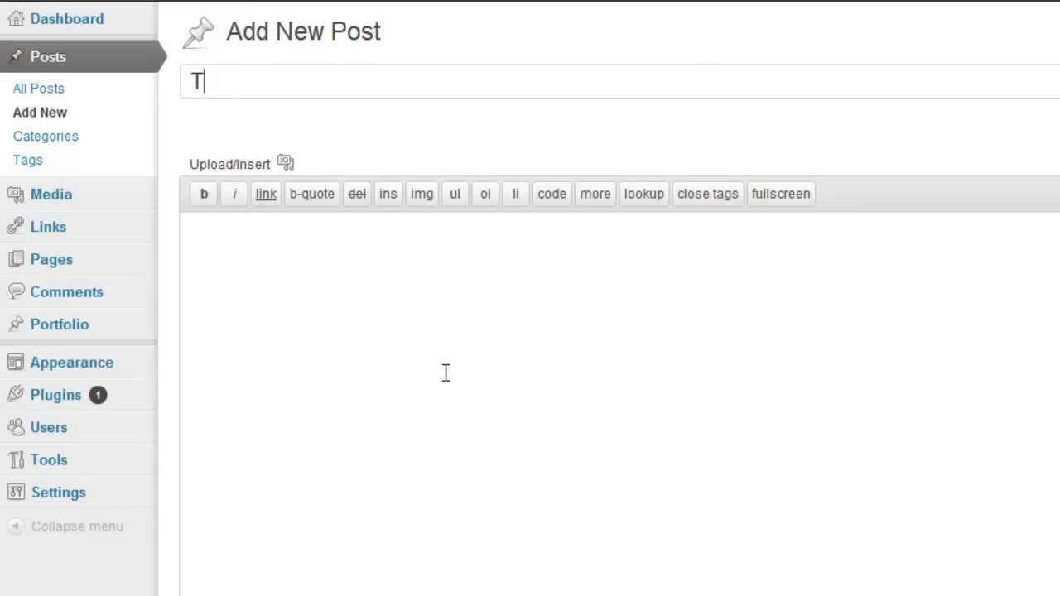
pyautogui.write('erry Test')
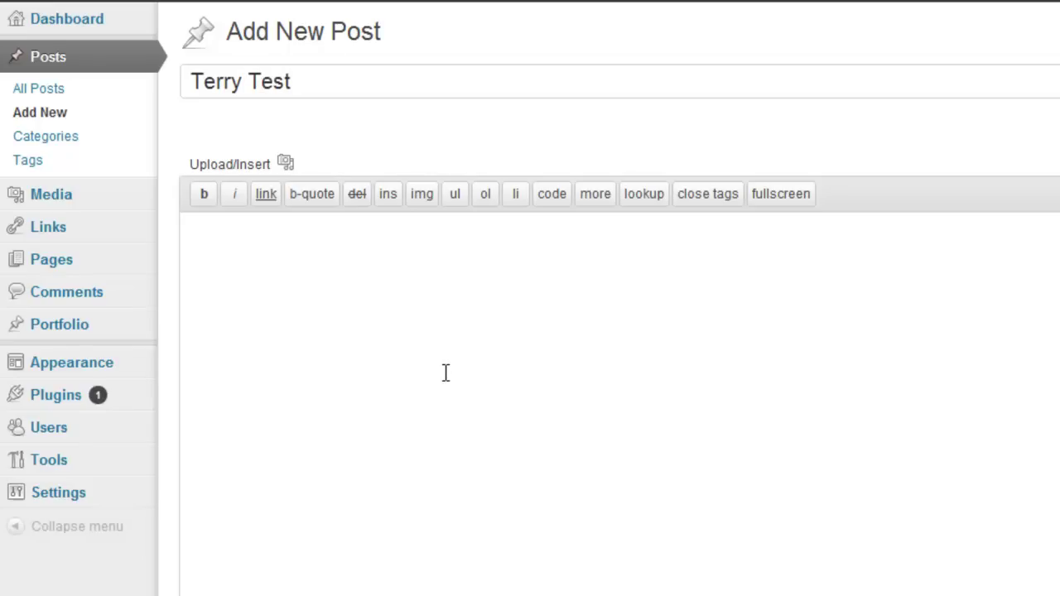
pyautogui.click(270, 254)
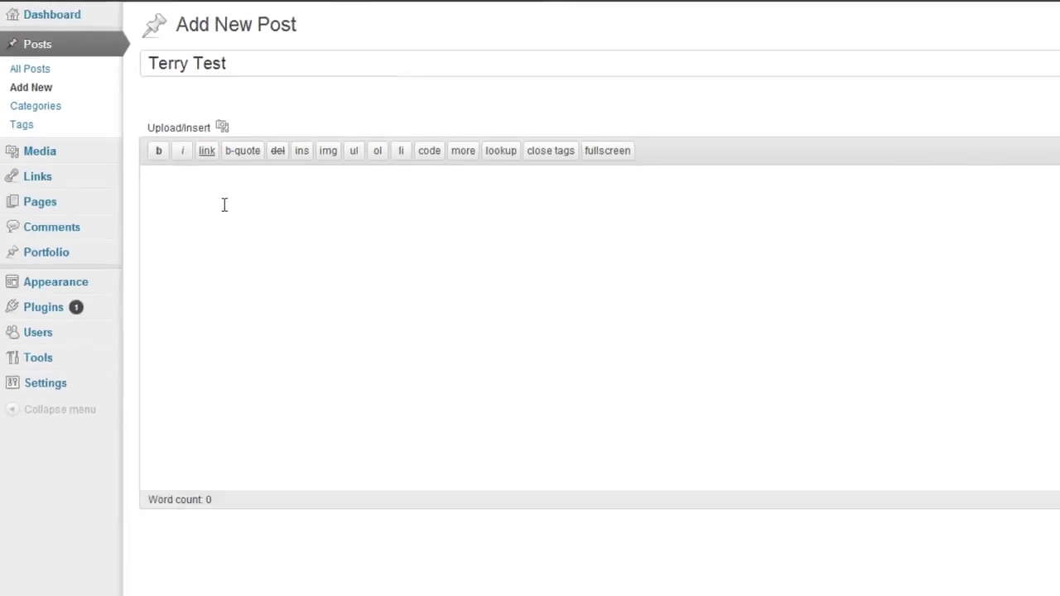
pyautogui.write('sdjhhdahkjhadfkjhasdkfjhsjkhdkshdkhsdhaskdash')
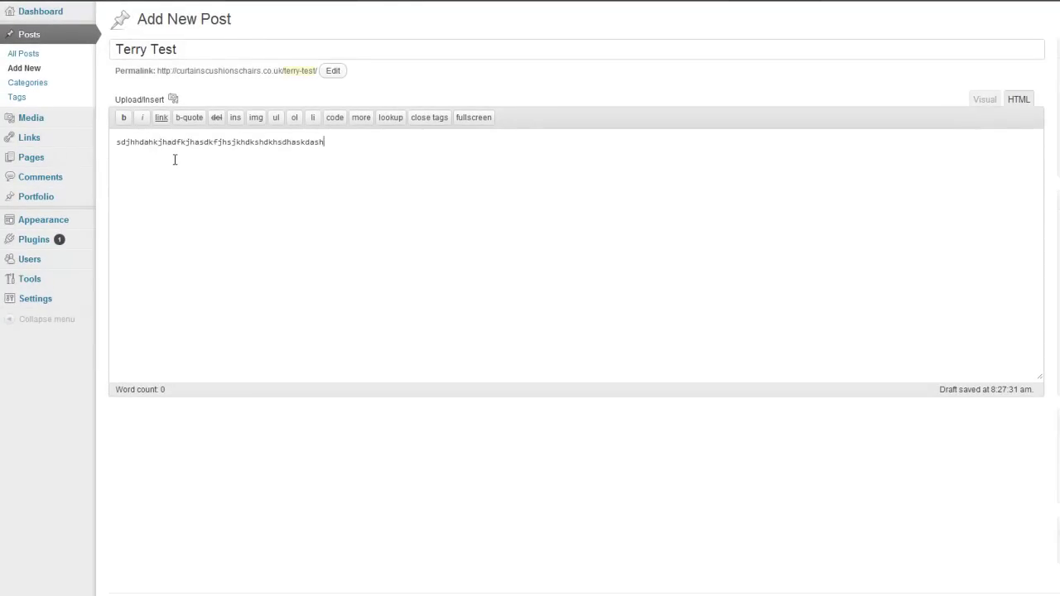
# Add a 'heading' line followed by body text, and view it in the Visual editor
pyautogui.press('Return')
pyautogui.write('heading  text sl')
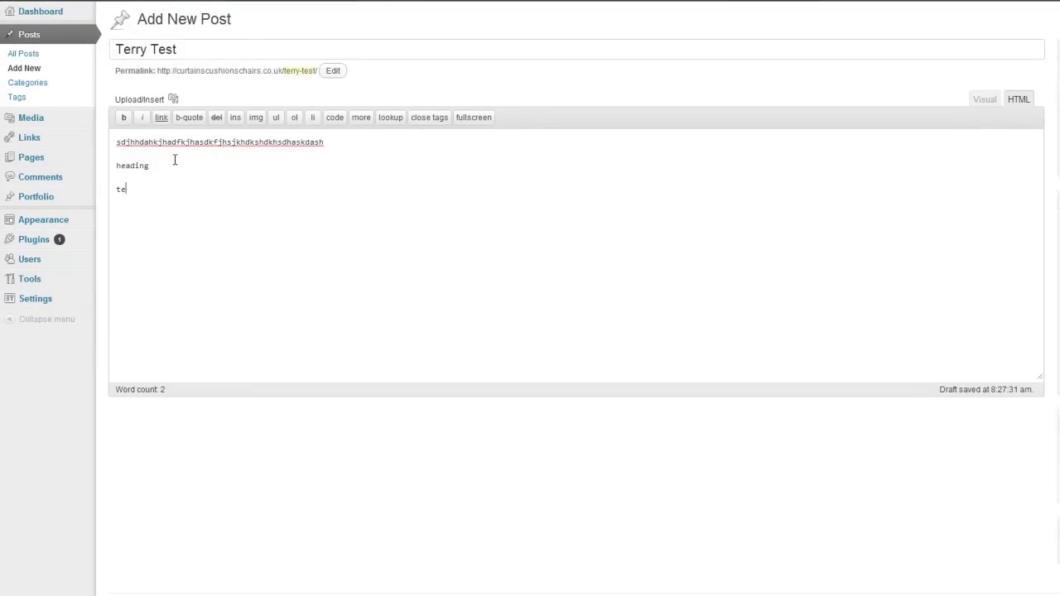
pyautogui.write('kdjksjdkdjhsdhsjkdhskjdhsjkhdkjshdkjshdjkl')
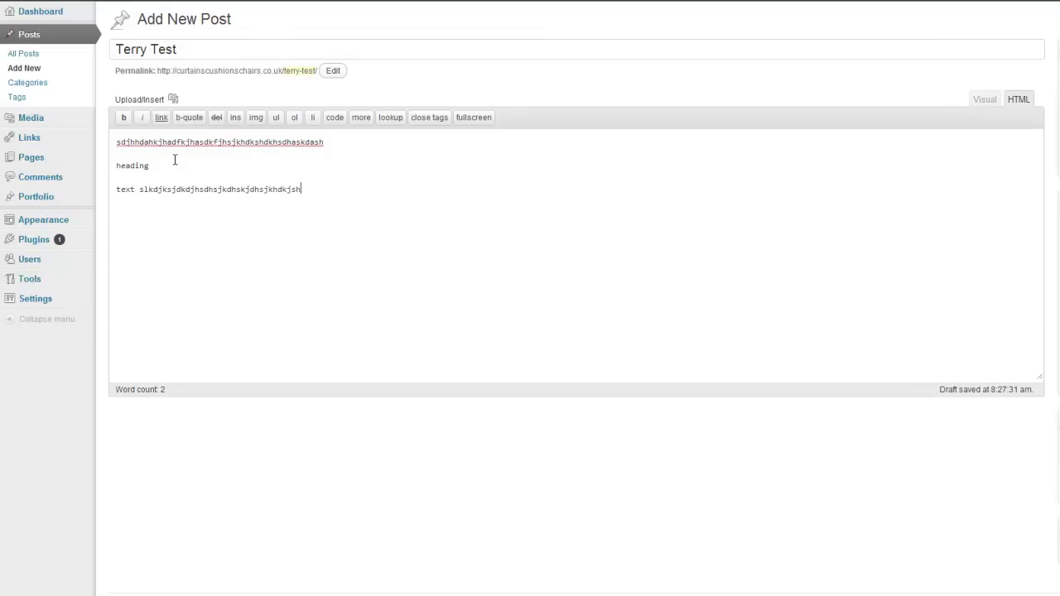
pyautogui.click(175, 160)
pyautogui.click(985, 101)
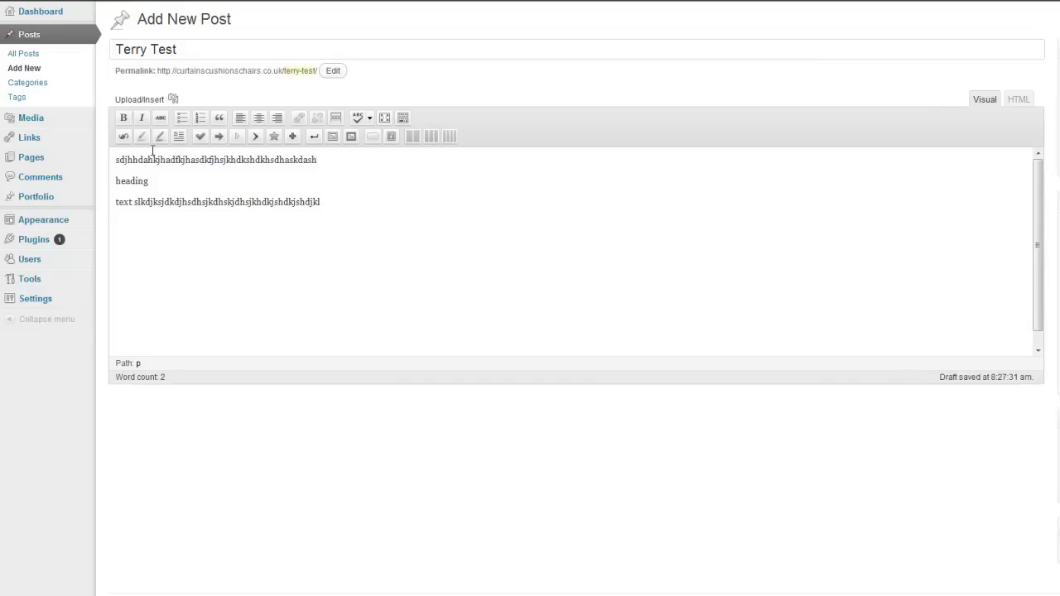
# Select 'heading' and toggle Kitchen Sink until the second toolbar row shows
pyautogui.click(338, 158)
pyautogui.moveTo(150, 180); pyautogui.dragTo(112, 182)
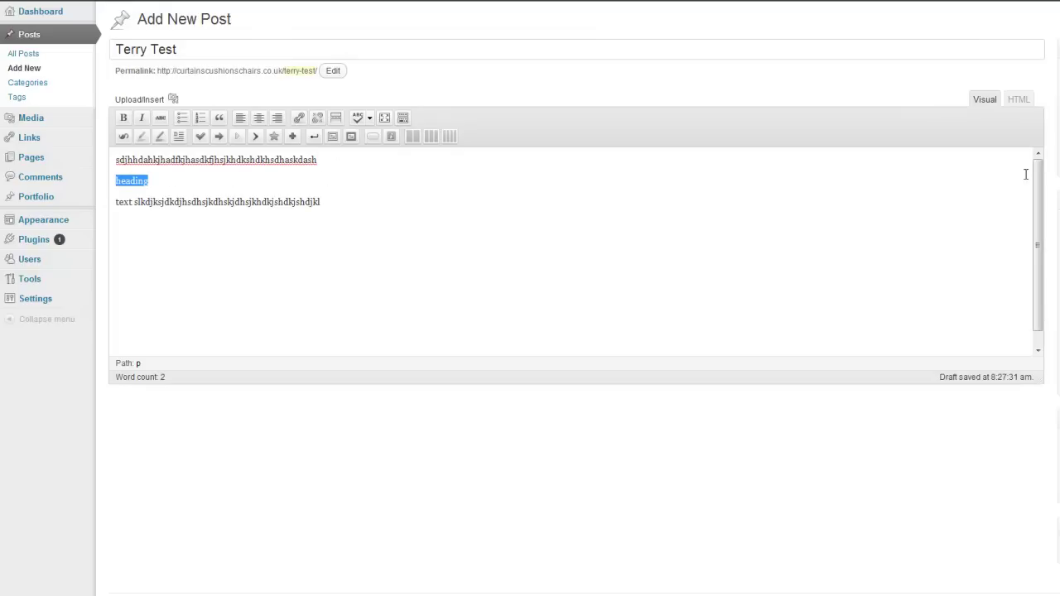
pyautogui.click(402, 117)
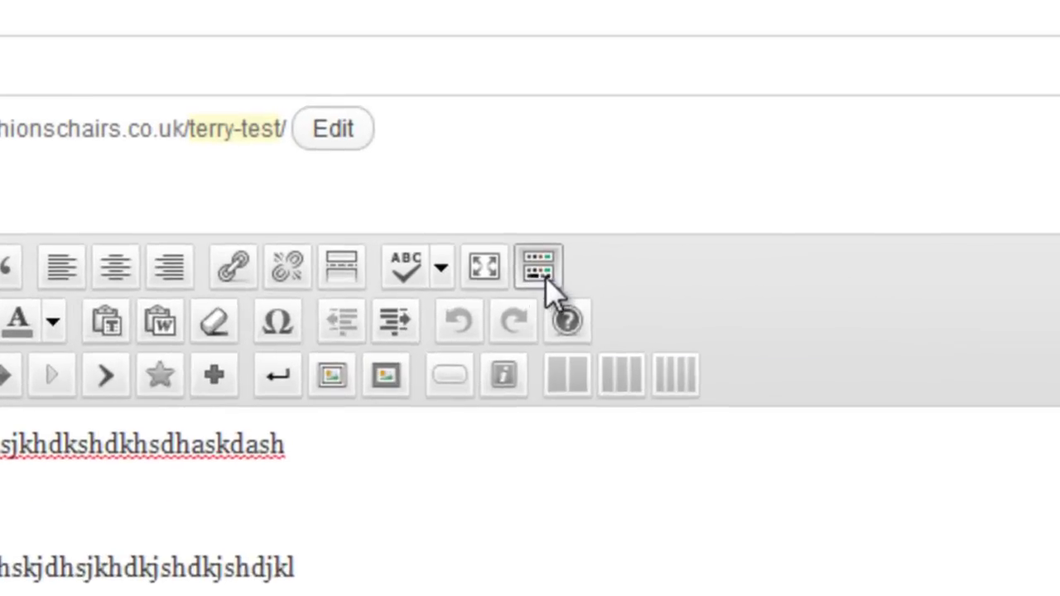
pyautogui.click(542, 273)
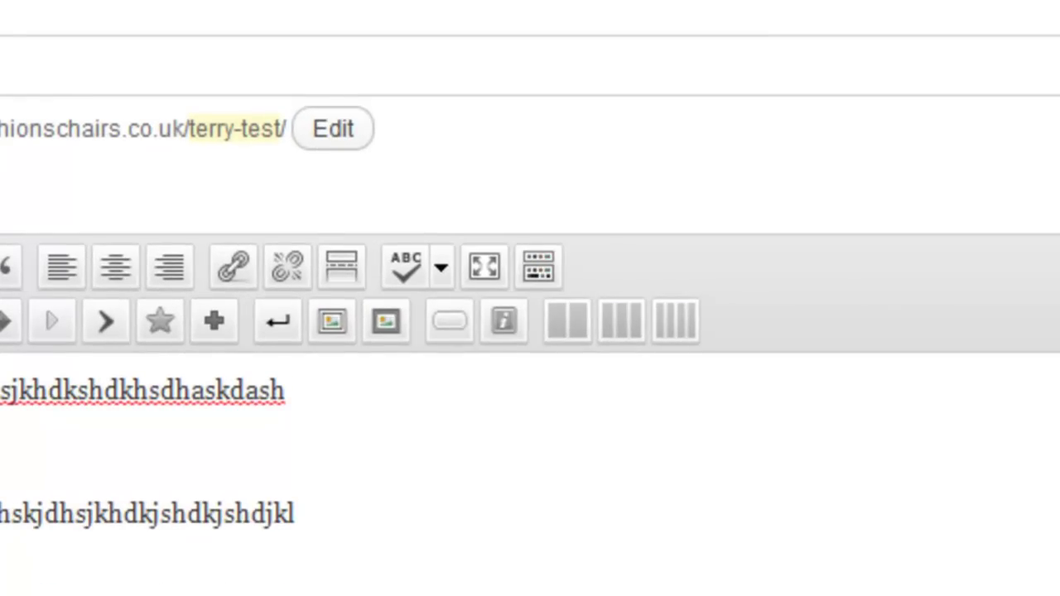
pyautogui.click(545, 271)
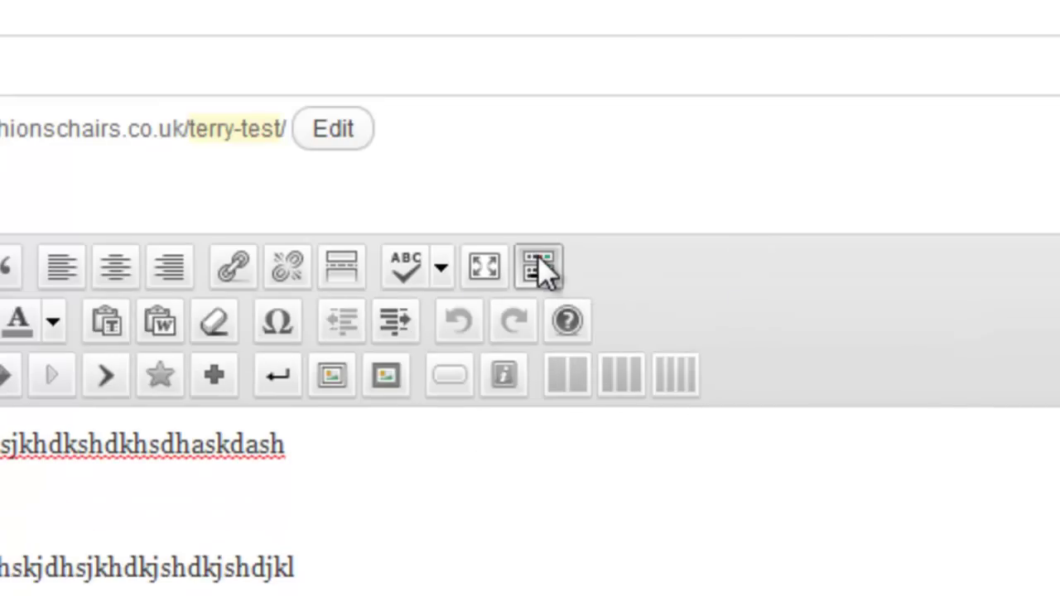
# Format the 'heading' line as Heading 3 from the Format dropdown
pyautogui.click(132, 340)
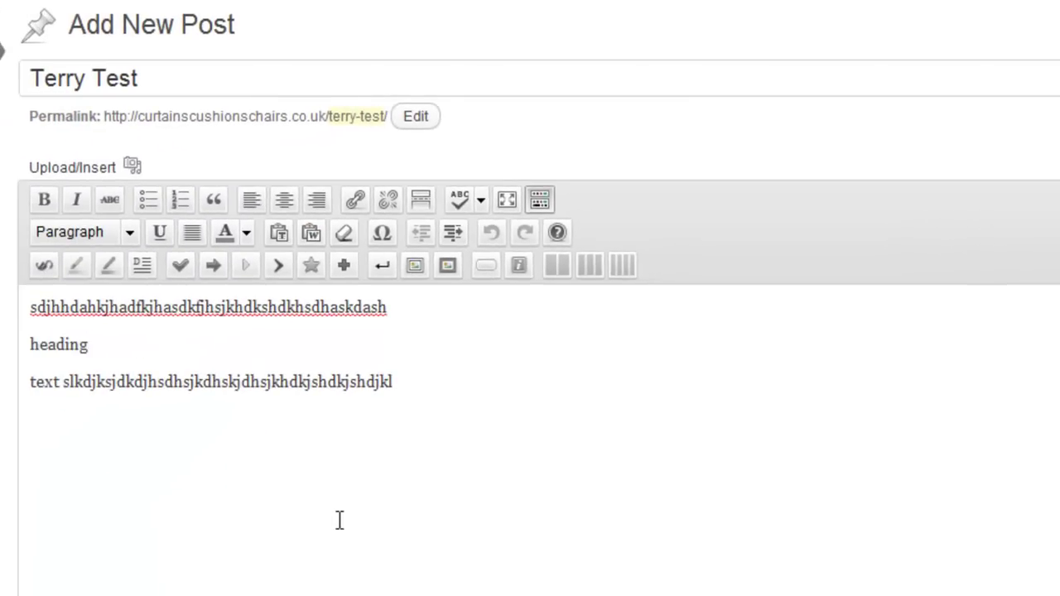
pyautogui.moveTo(125, 345); pyautogui.dragTo(28, 343)
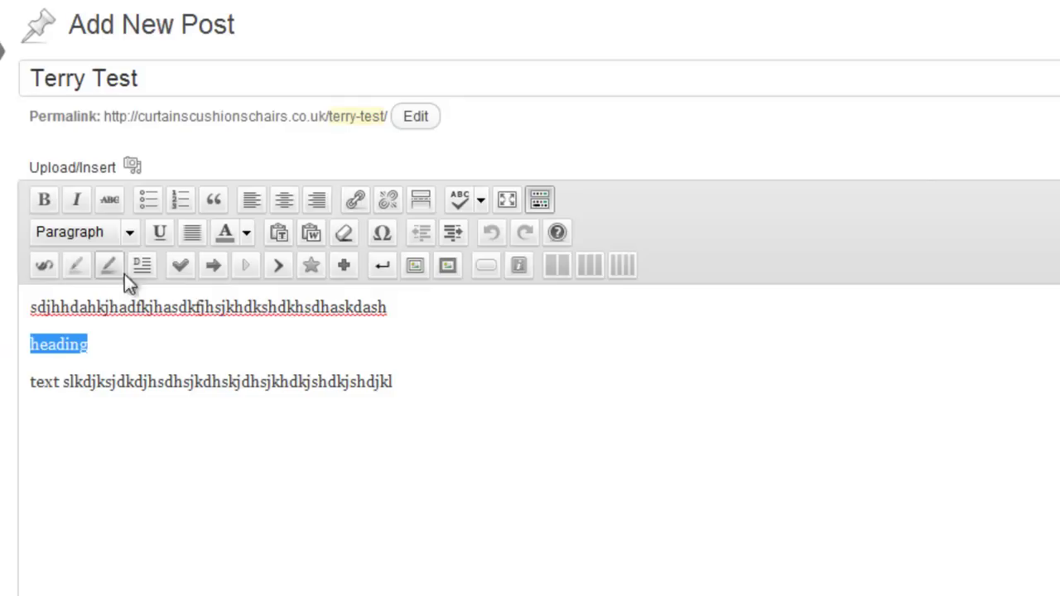
pyautogui.click(129, 233)
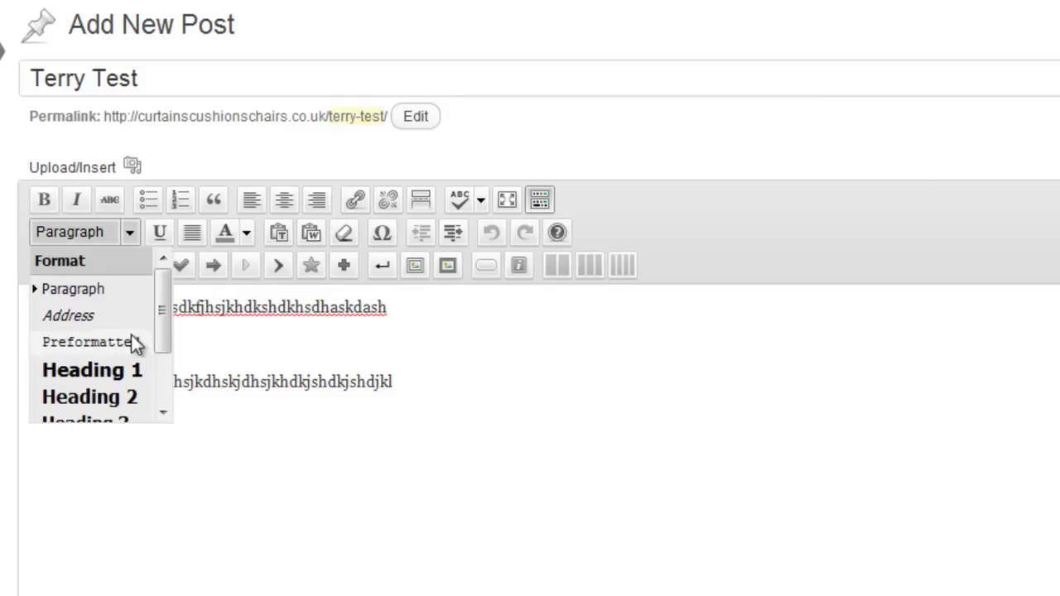
pyautogui.scroll(-1, 159, 323)
pyautogui.moveTo(164, 325)
pyautogui.mouseDown()
pyautogui.moveTo(165, 372)
pyautogui.moveTo(165, 341)
pyautogui.mouseUp()
pyautogui.click(98, 378)
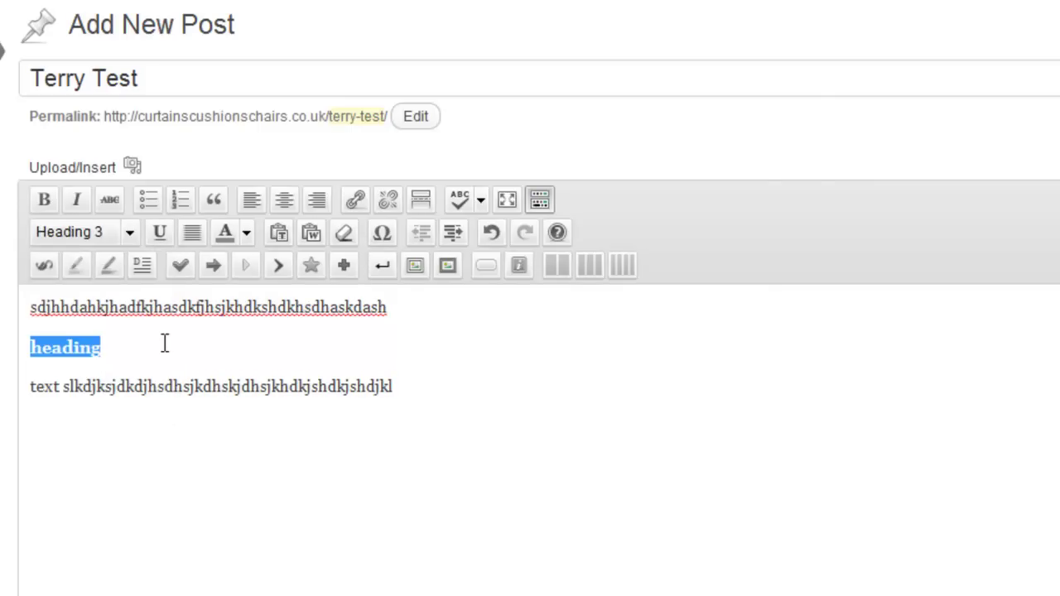
pyautogui.click(140, 343)
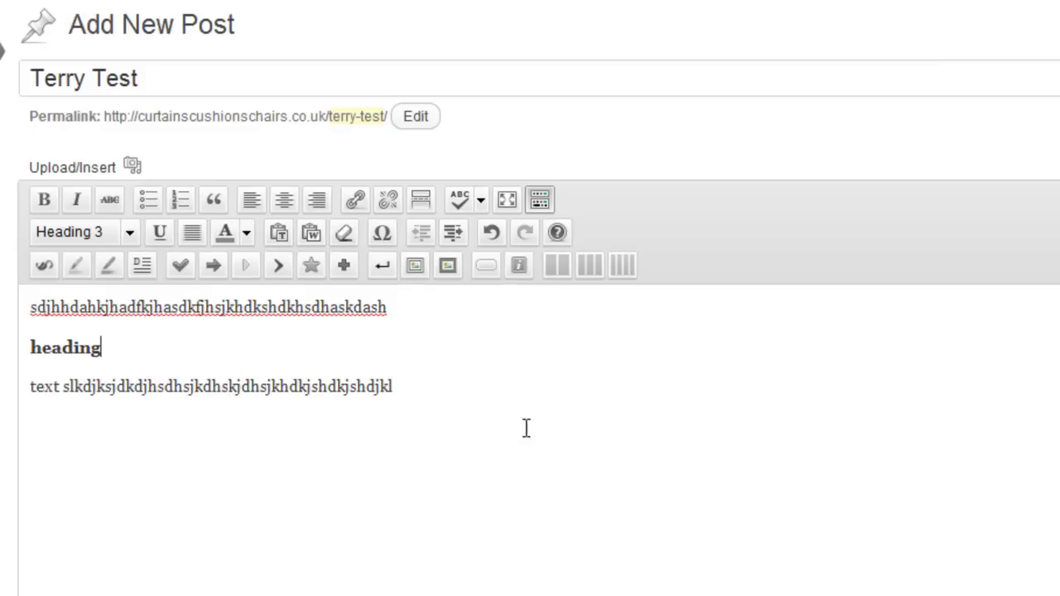
pyautogui.click(426, 388)
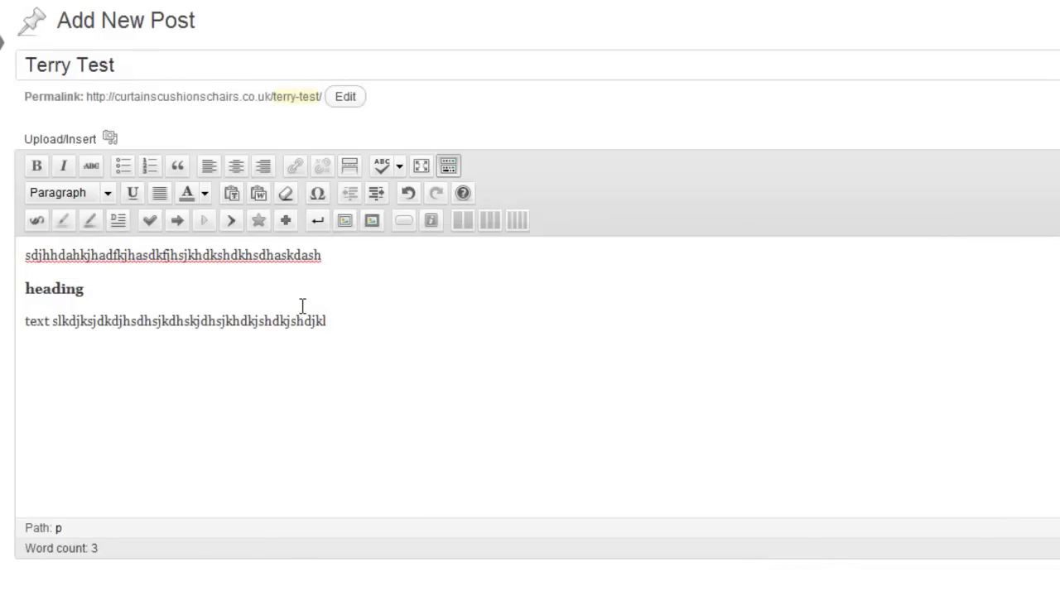
# Paste the long sample paragraph after the text line and reapply Heading 3 to 'heading'
pyautogui.hotkey('ctrl', 'v')
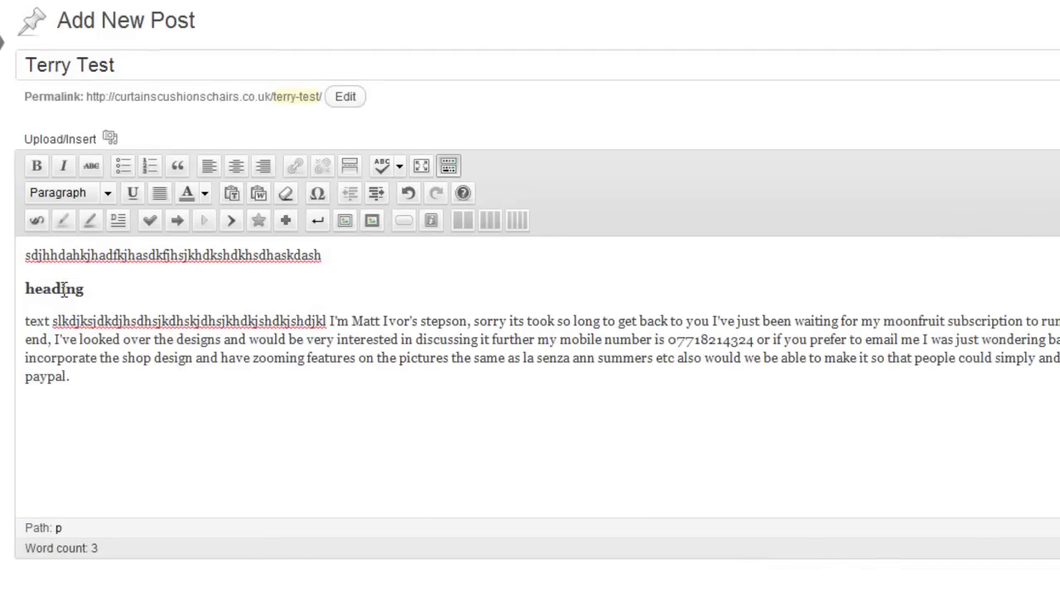
pyautogui.moveTo(32, 255); pyautogui.dragTo(329, 252)
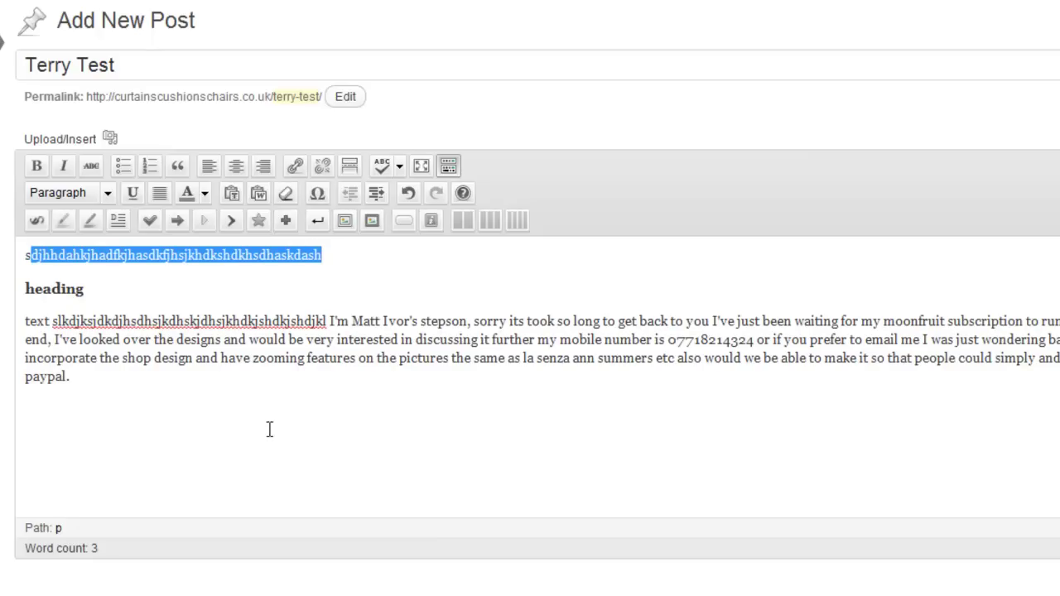
pyautogui.moveTo(86, 289); pyautogui.dragTo(73, 370)
pyautogui.hotkey('ctrl', '3')
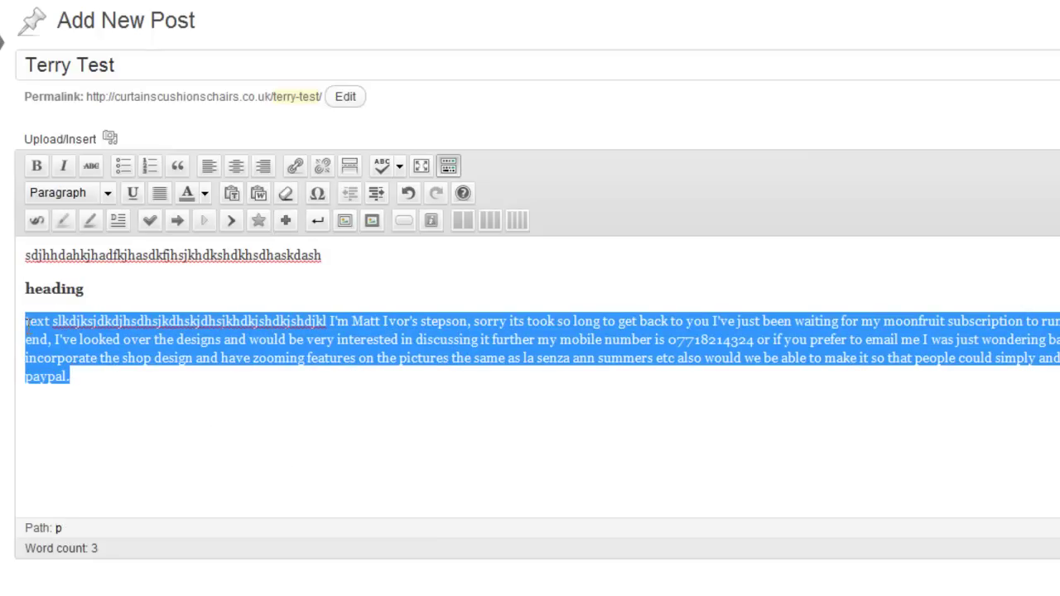
pyautogui.click(25, 323)
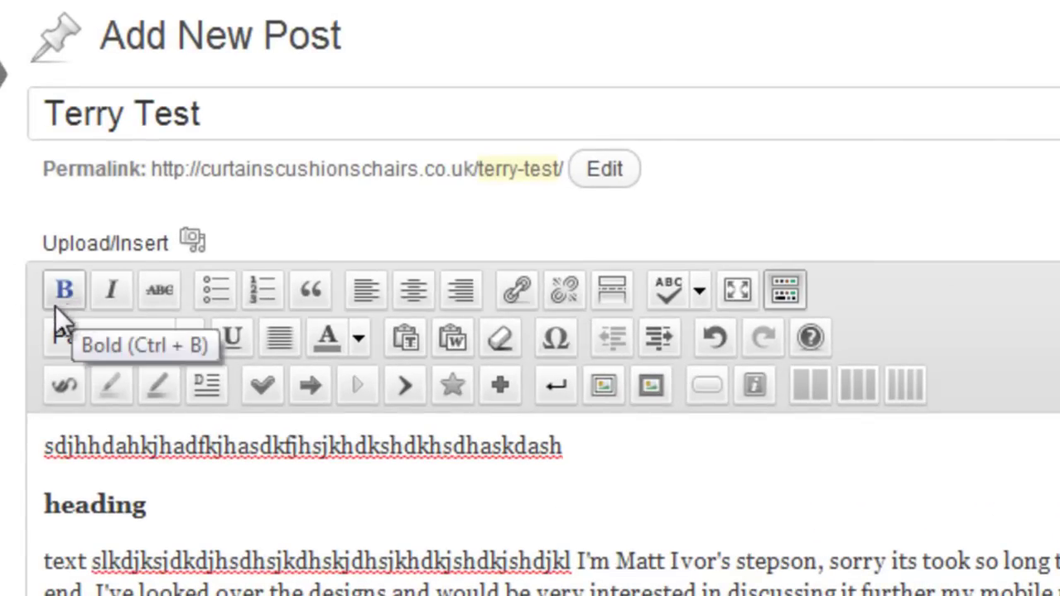
# Upload weblogo.png (260 × 150) through Add Media and show its file details
pyautogui.click(190, 245)
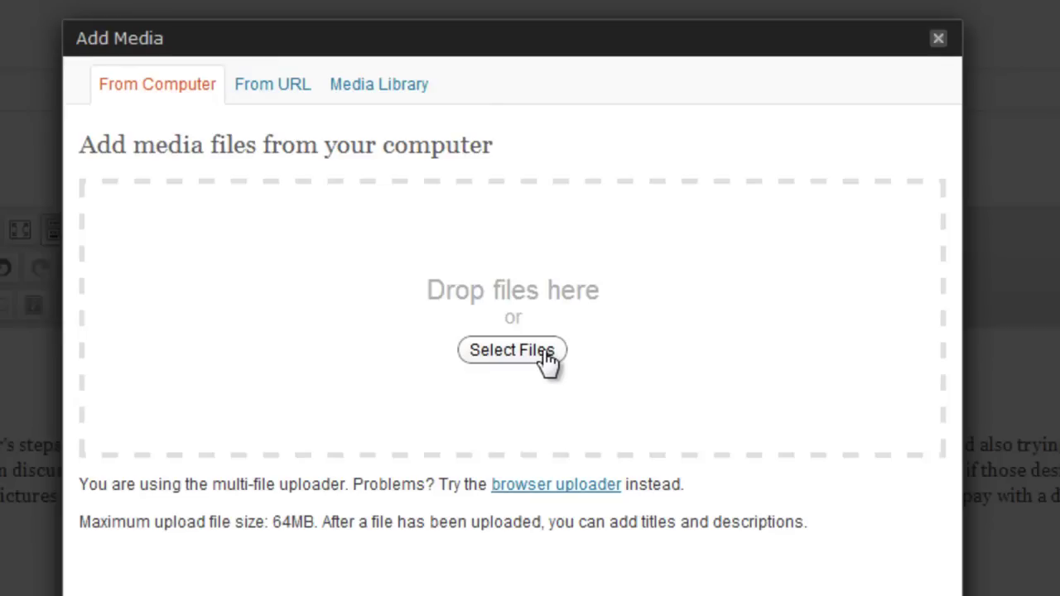
pyautogui.click(512, 350)
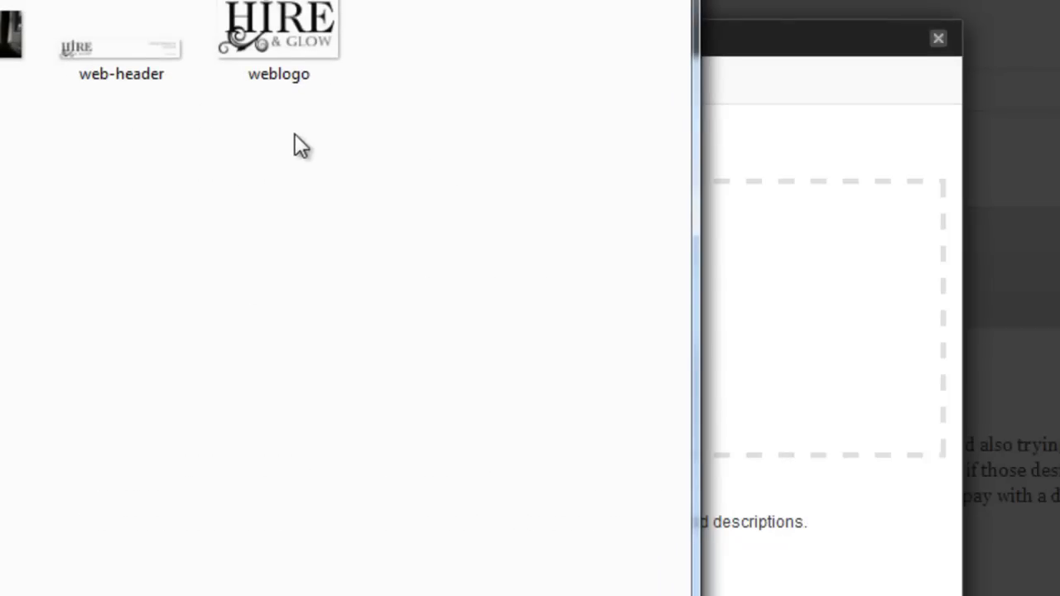
pyautogui.click(271, 20)
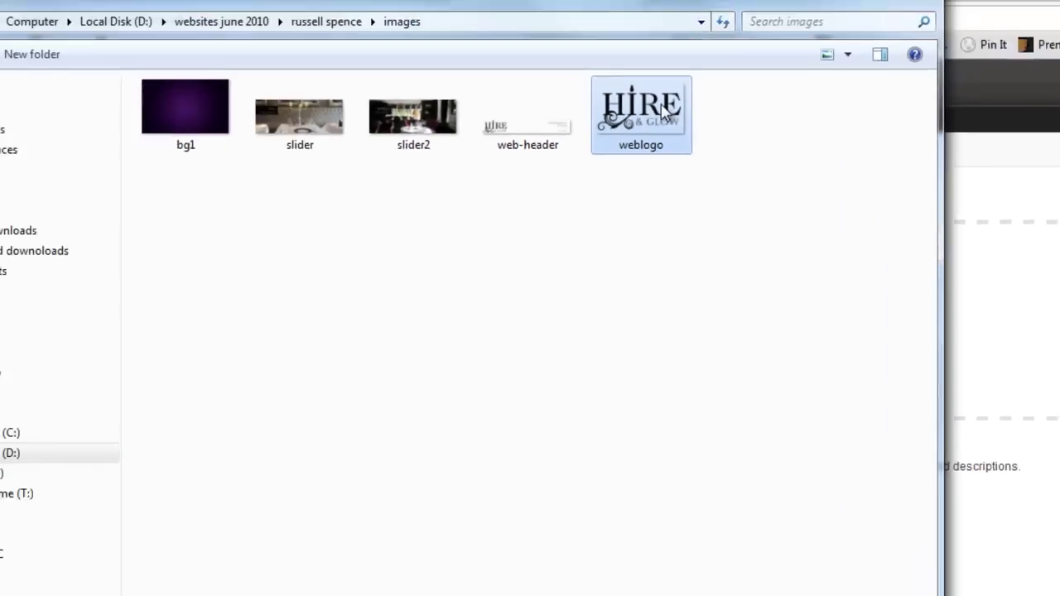
pyautogui.doubleClick(662, 113)
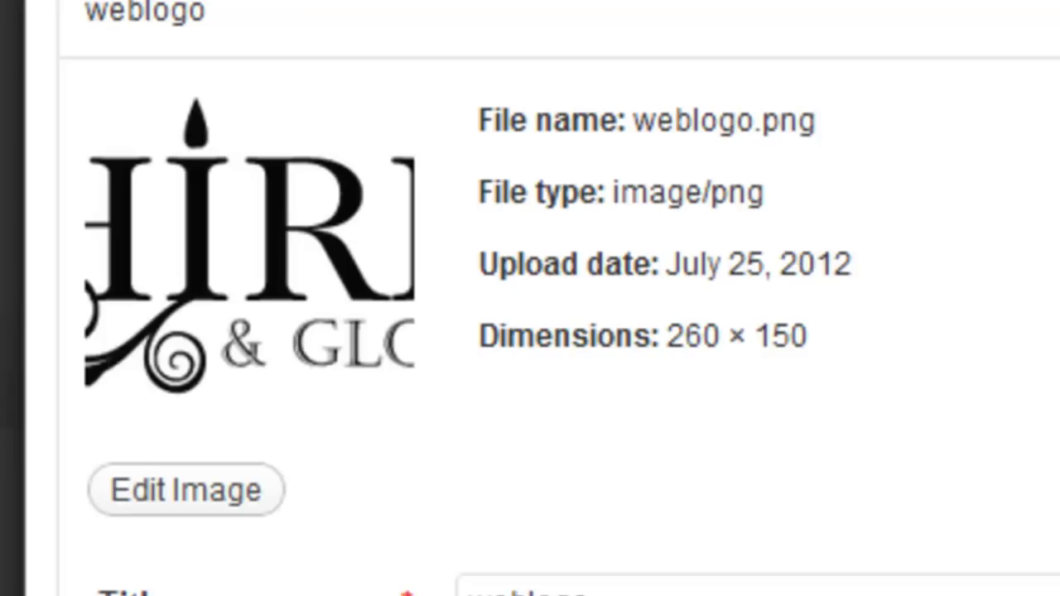
# Give the weblogo image Thumbnail size (150 × 150) and left alignment, then go to its title and alt text
pyautogui.scroll(-5, 560, 298)
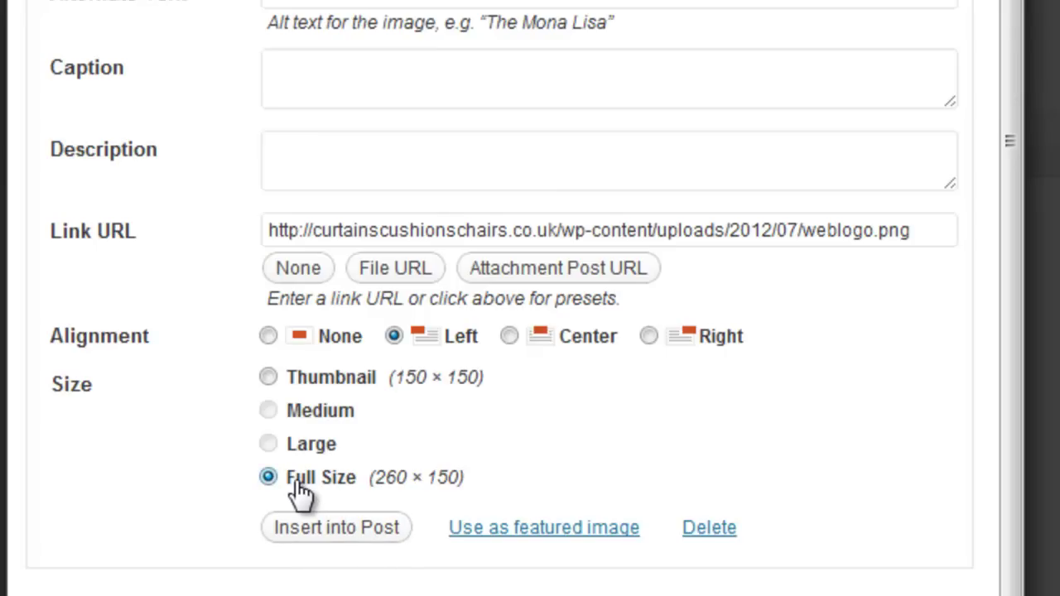
pyautogui.click(310, 385)
pyautogui.click(342, 525)
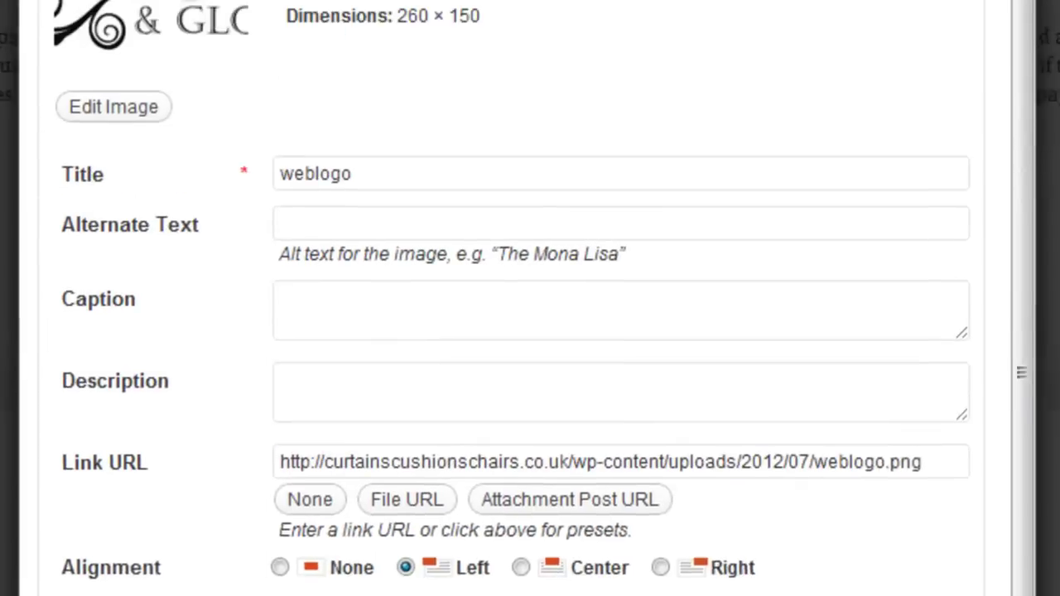
pyautogui.click(367, 203)
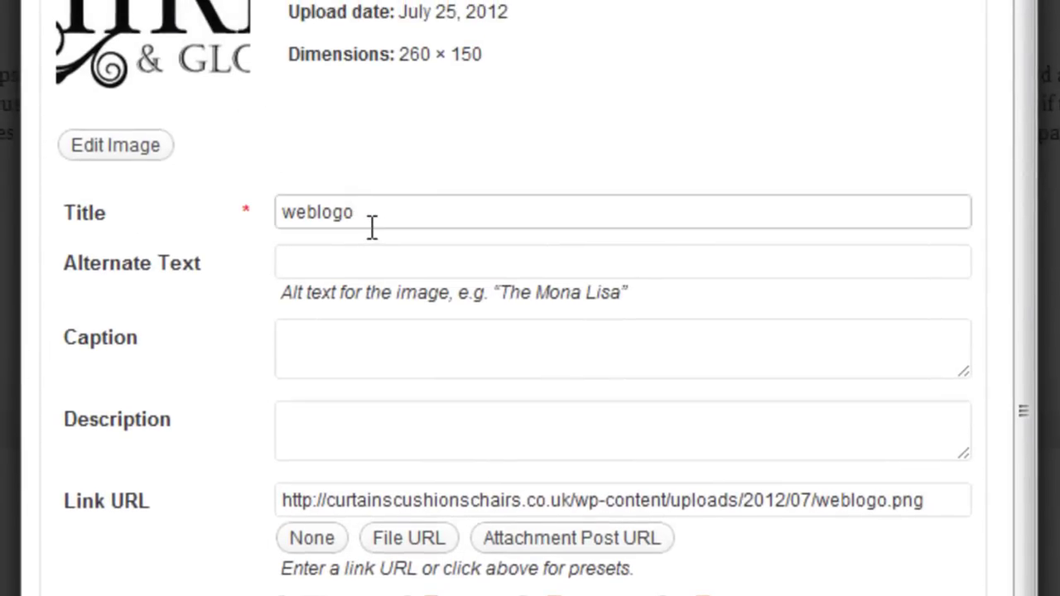
pyautogui.click(350, 256)
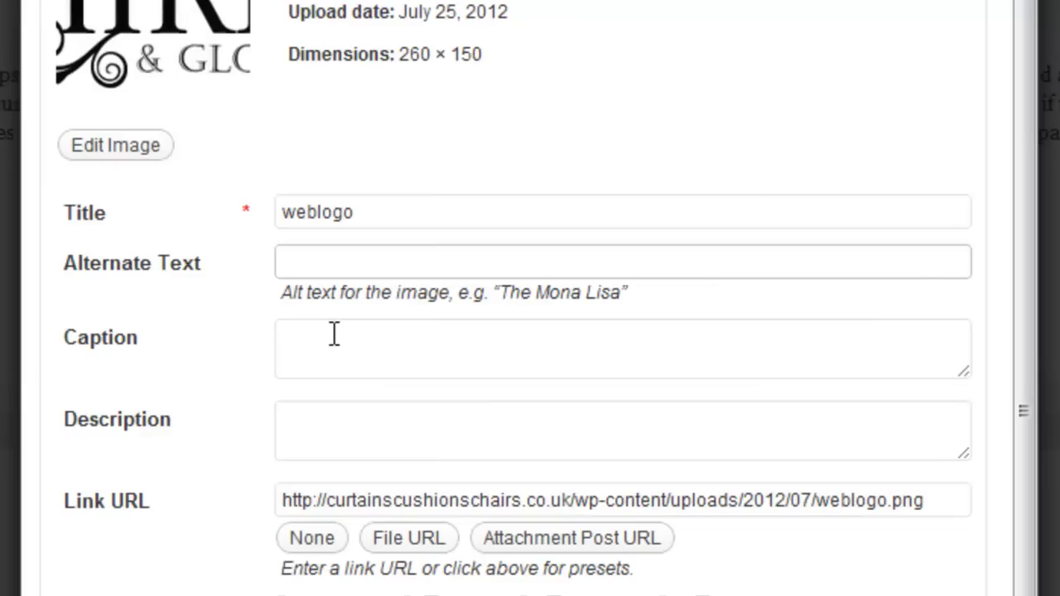
pyautogui.write('hire and glow logo')
pyautogui.click(486, 428)
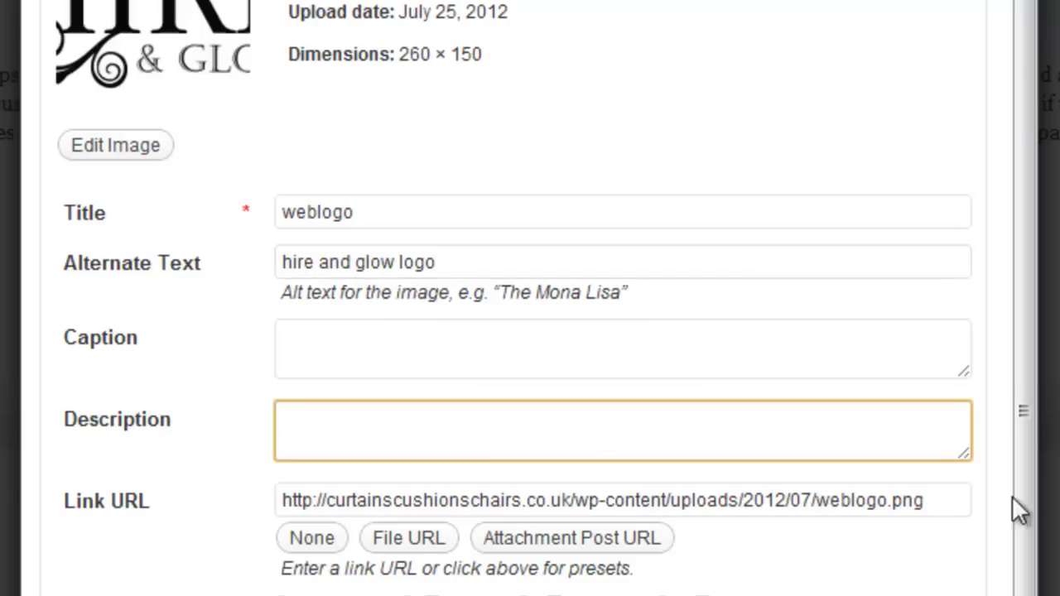
pyautogui.click(947, 506)
pyautogui.moveTo(931, 503); pyautogui.dragTo(322, 497)
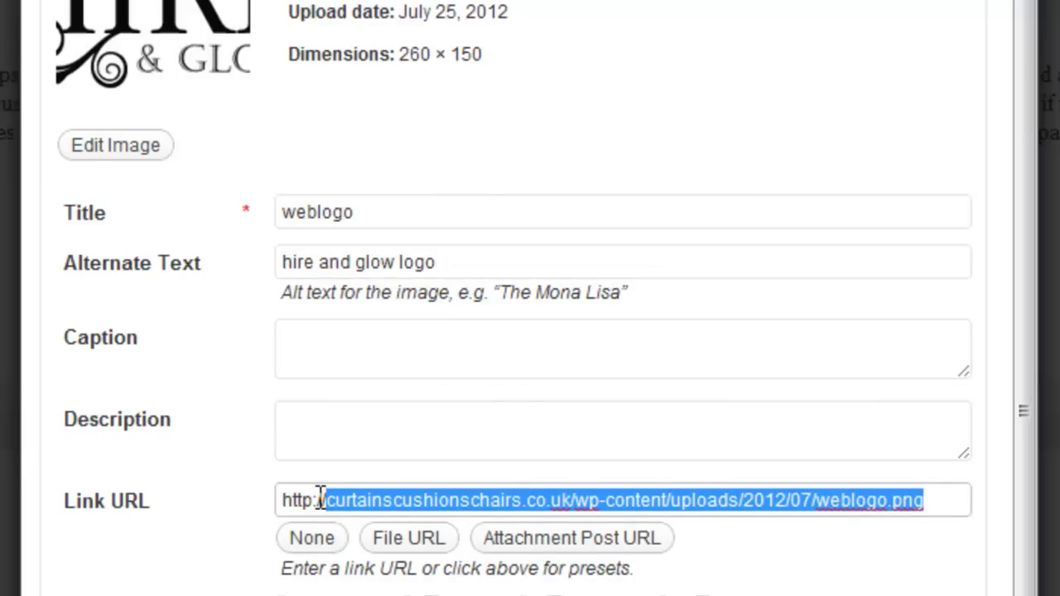
pyautogui.write('/www')
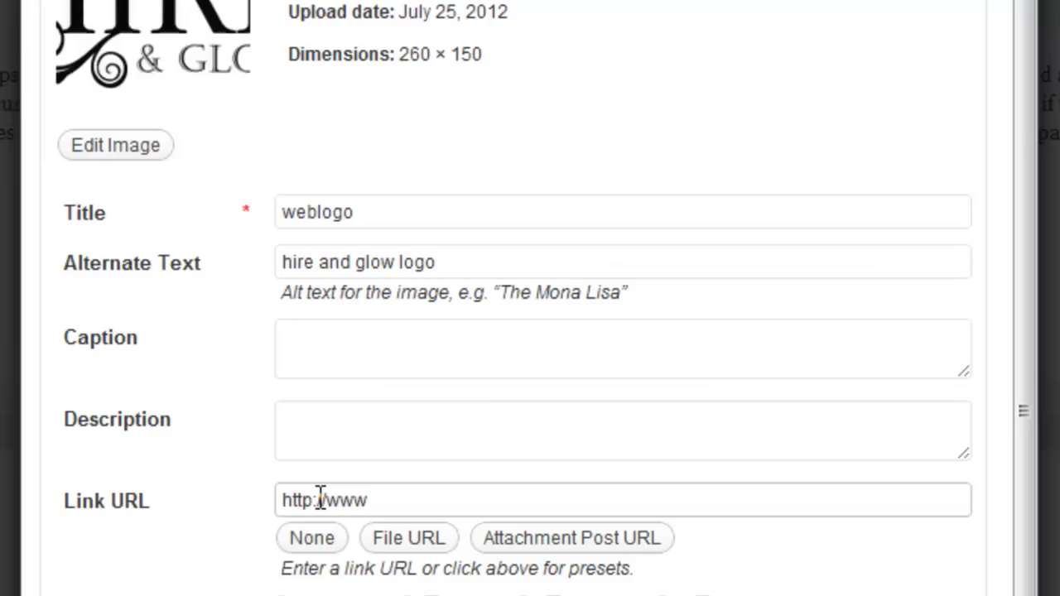
pyautogui.write('.bbc.c')
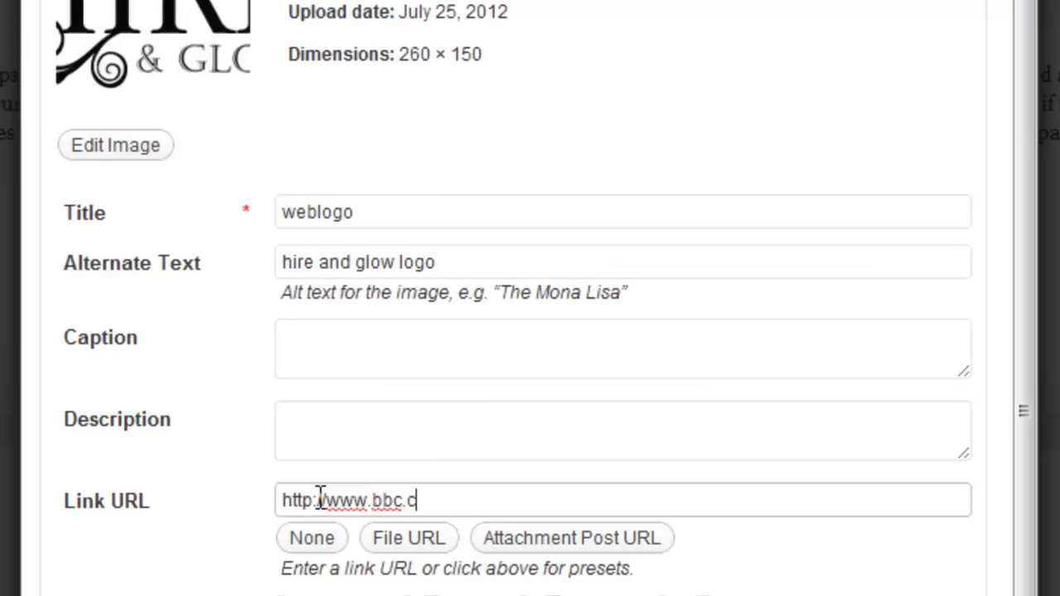
pyautogui.write('o.uk')
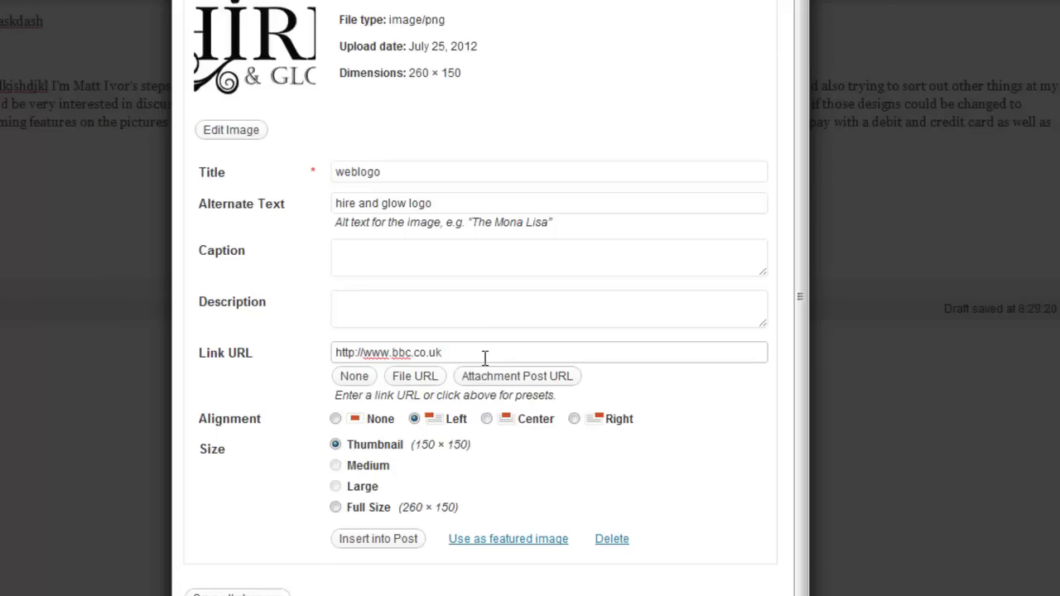
pyautogui.click(621, 490)
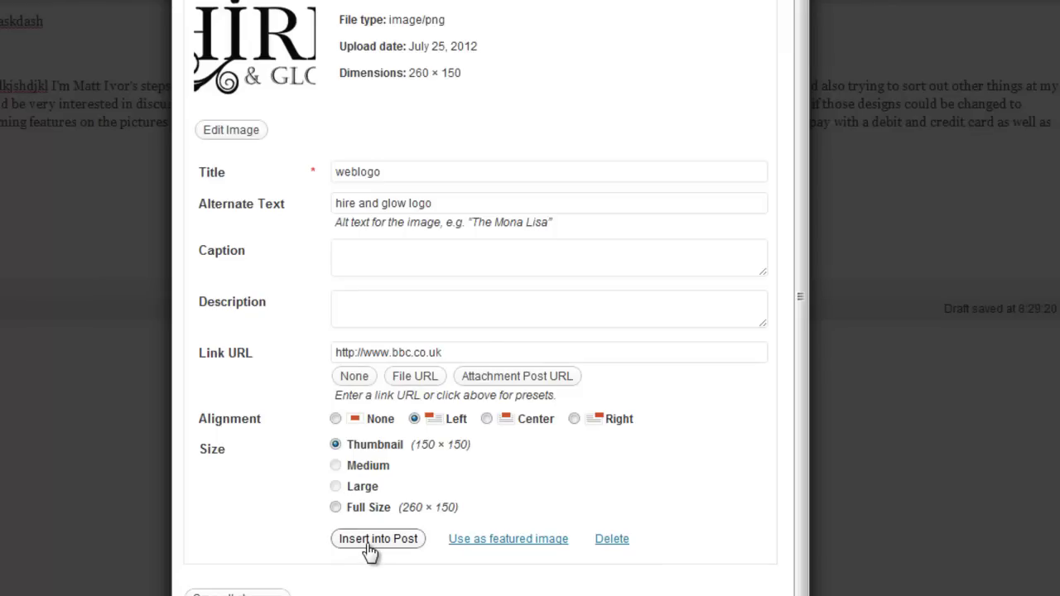
# Insert the weblogo thumbnail into the post at the start of the paragraph
pyautogui.click(368, 544)
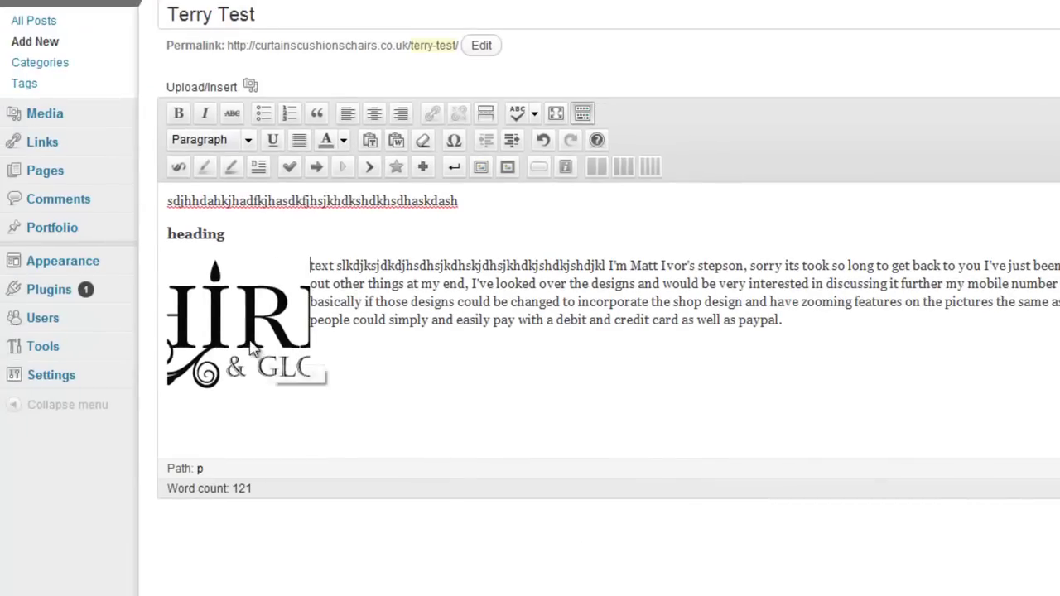
pyautogui.click(272, 331)
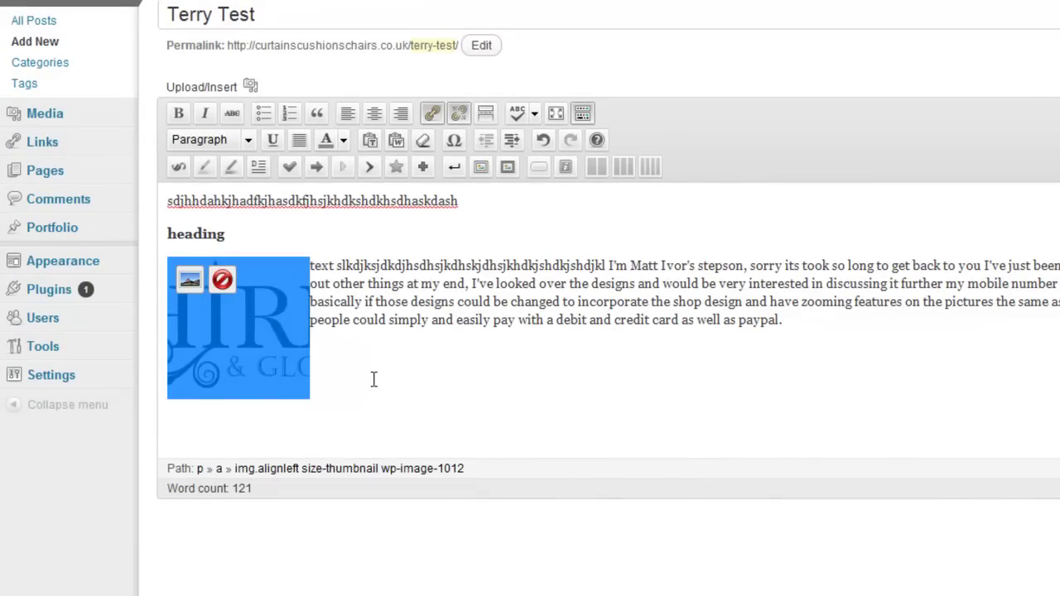
pyautogui.click(374, 377)
pyautogui.click(253, 332)
pyautogui.click(361, 351)
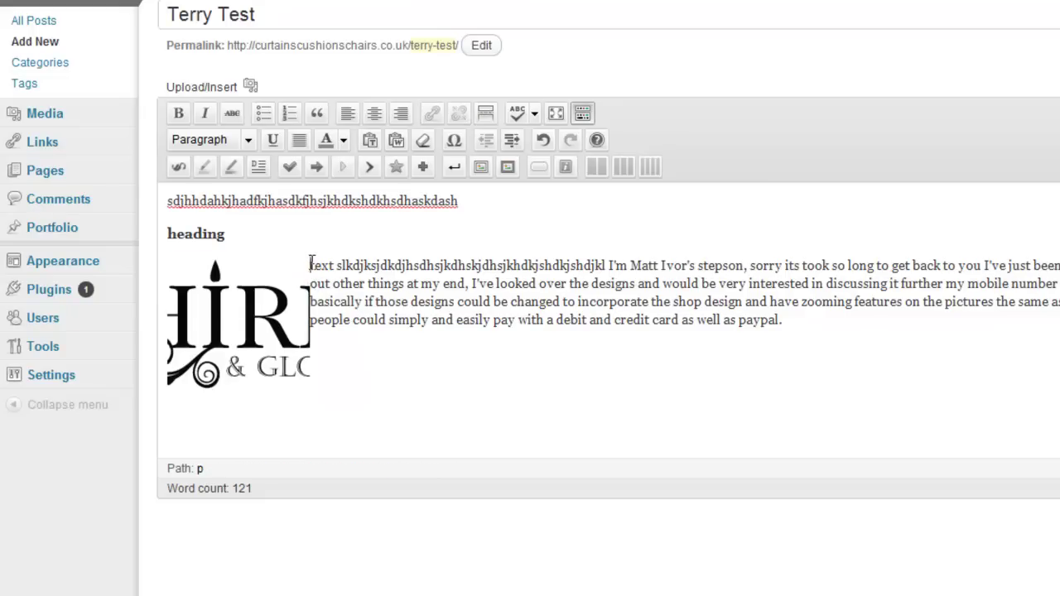
# Check the paragraph wrapping beside the logo and open the logo's Edit Image settings
pyautogui.moveTo(311, 264); pyautogui.dragTo(326, 320)
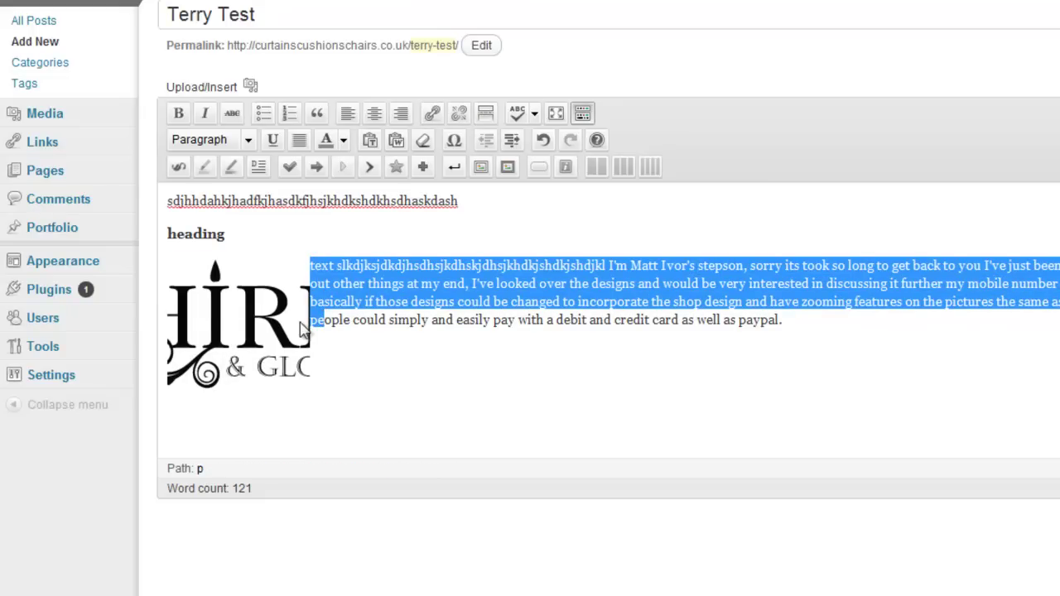
pyautogui.click(386, 373)
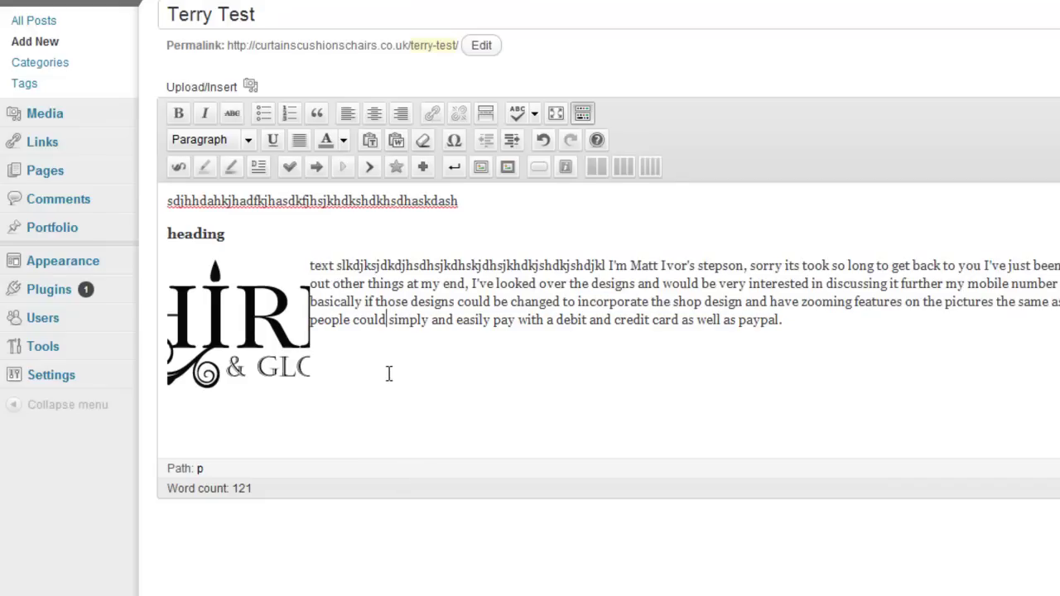
pyautogui.click(264, 352)
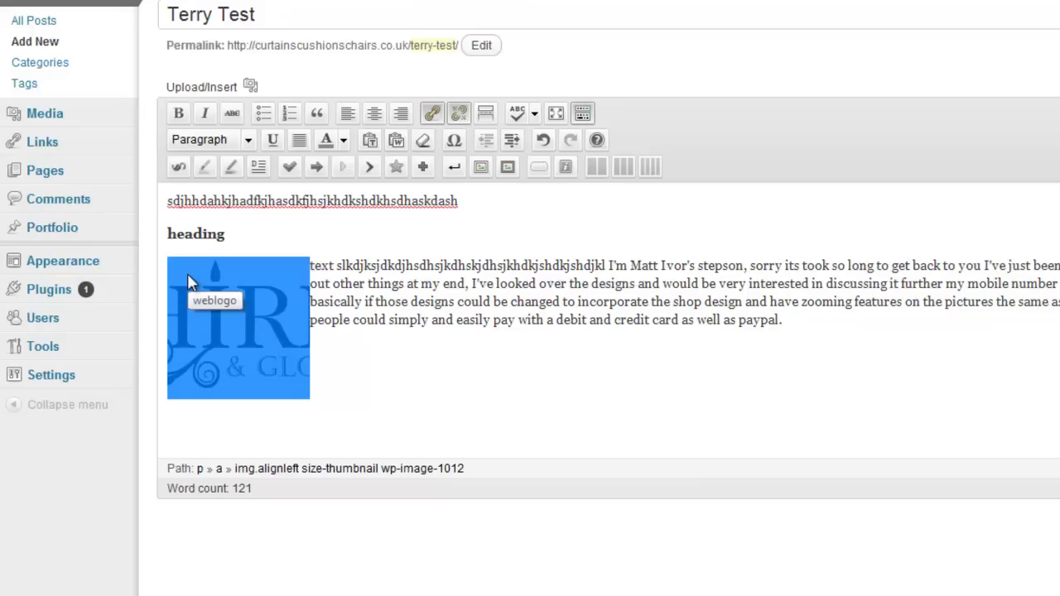
pyautogui.click(454, 320)
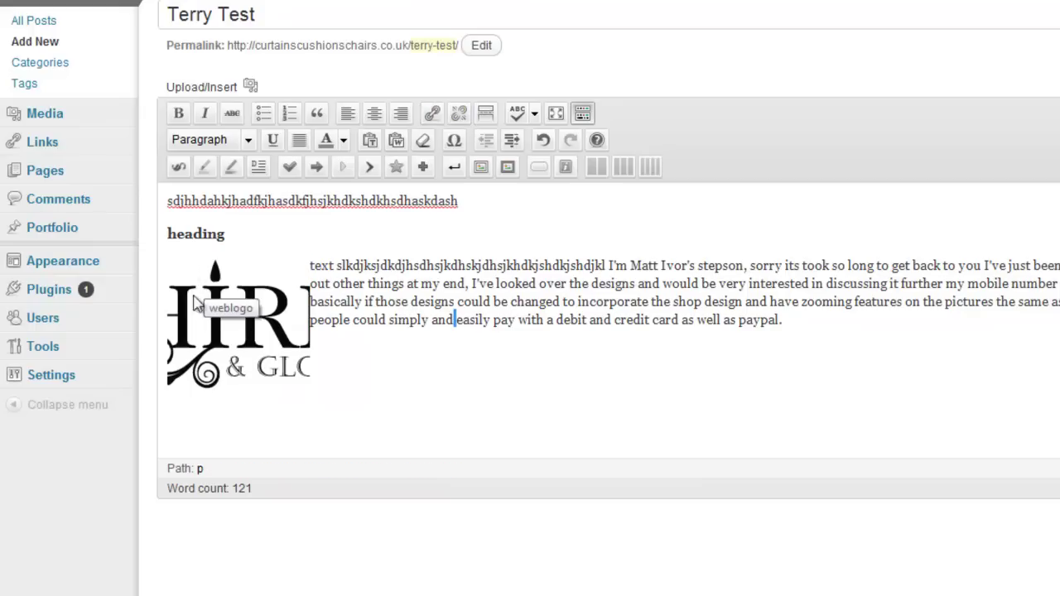
pyautogui.click(199, 308)
pyautogui.click(191, 279)
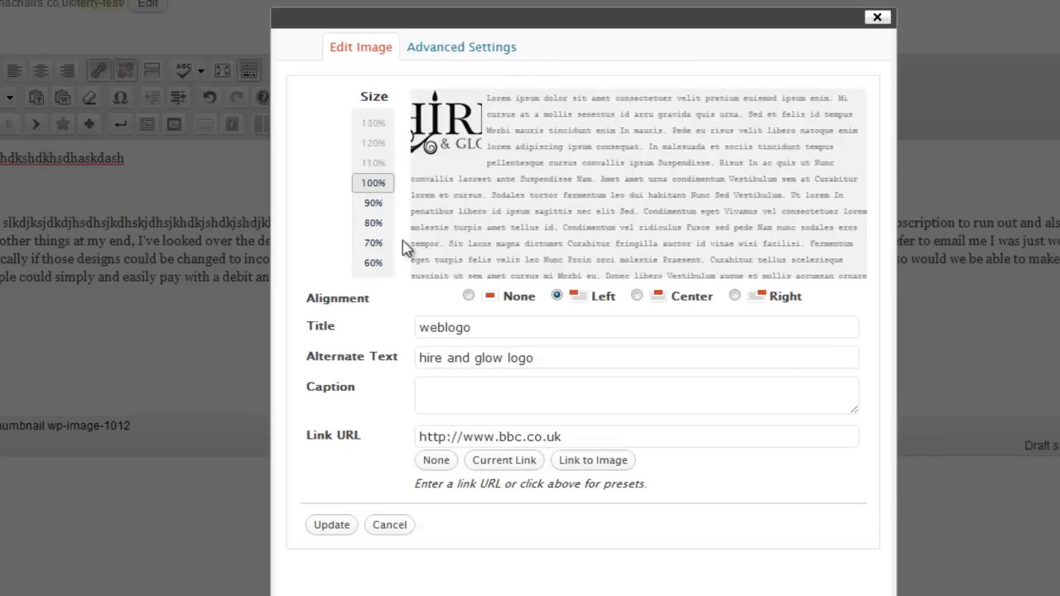
# Try the logo at sizes between 60% and 100%, leaving it at 100%
pyautogui.click(374, 203)
pyautogui.click(373, 222)
pyautogui.click(377, 243)
pyautogui.click(374, 262)
pyautogui.click(373, 243)
pyautogui.click(373, 223)
pyautogui.click(374, 203)
pyautogui.click(373, 183)
pyautogui.click(374, 205)
pyautogui.click(374, 223)
pyautogui.click(374, 243)
pyautogui.click(374, 263)
pyautogui.click(373, 243)
pyautogui.click(375, 223)
pyautogui.click(373, 203)
pyautogui.click(374, 183)
# Set 10 px vertical and horizontal spacing in Advanced Settings and update the image
pyautogui.click(456, 52)
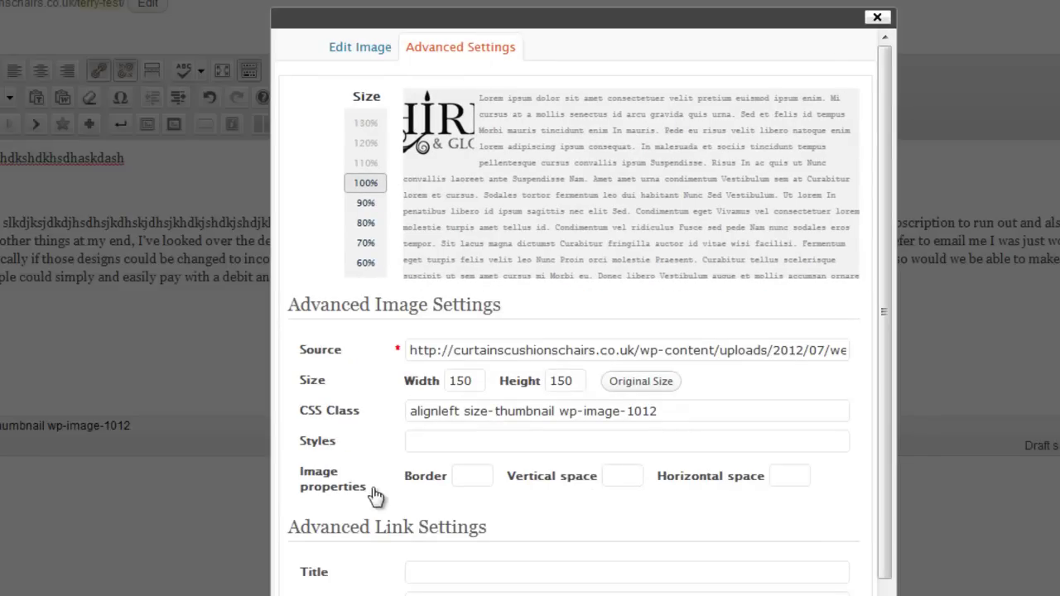
pyautogui.click(623, 475)
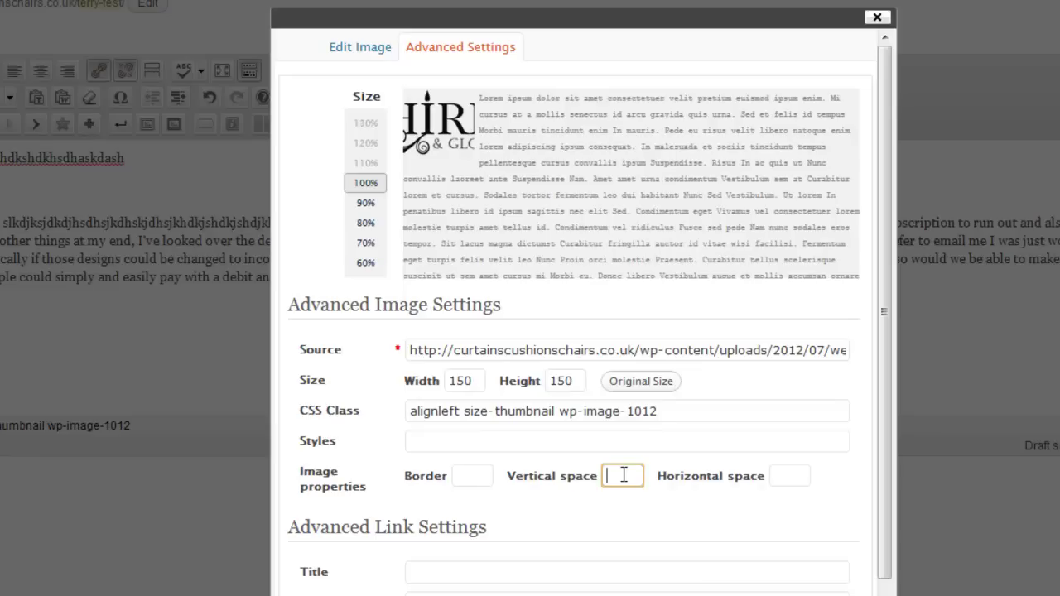
pyautogui.click(787, 479)
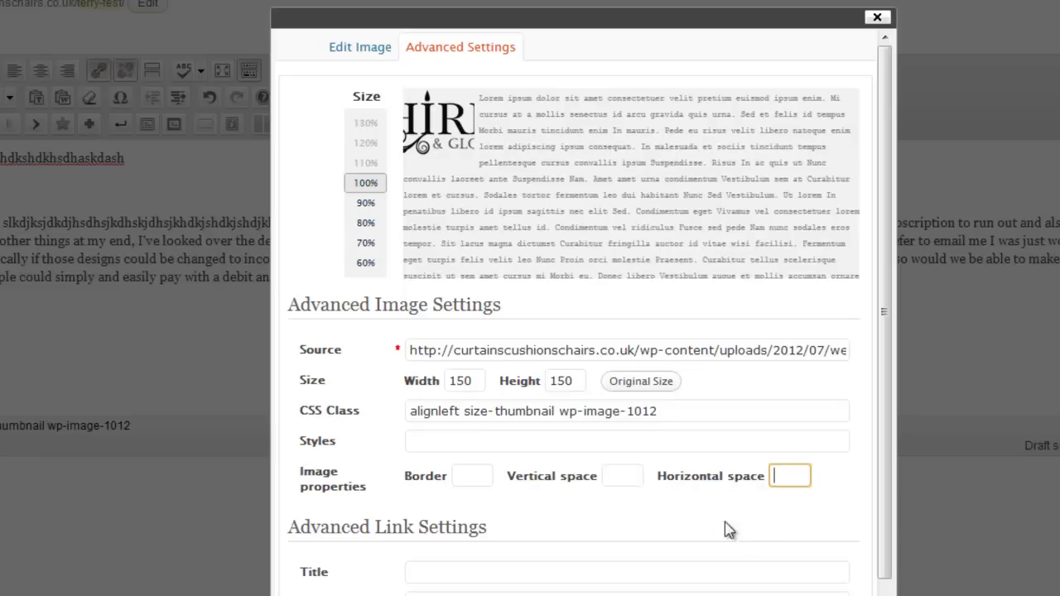
pyautogui.click(793, 477)
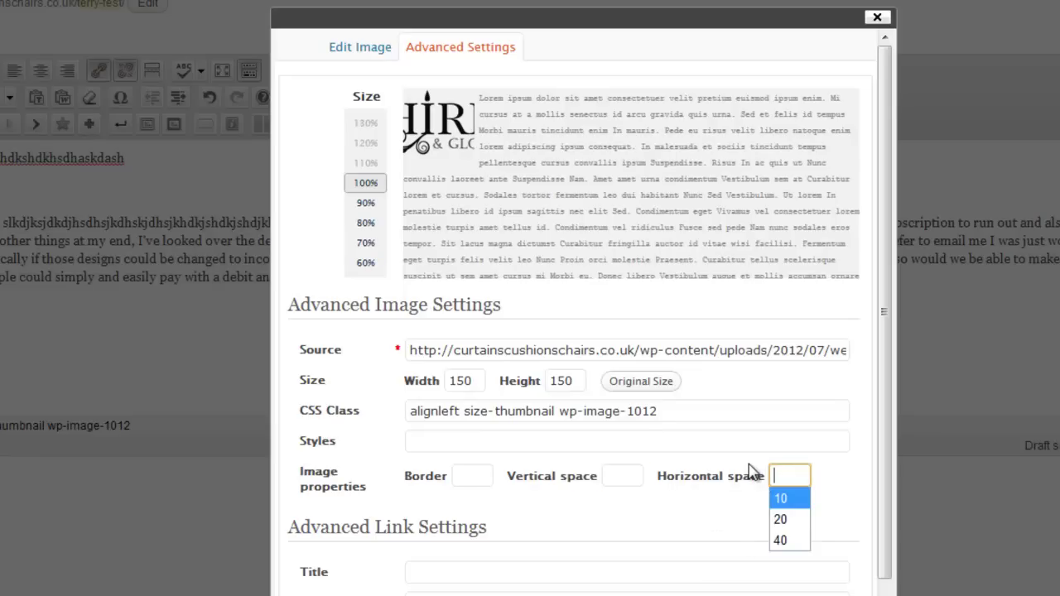
pyautogui.write('10')
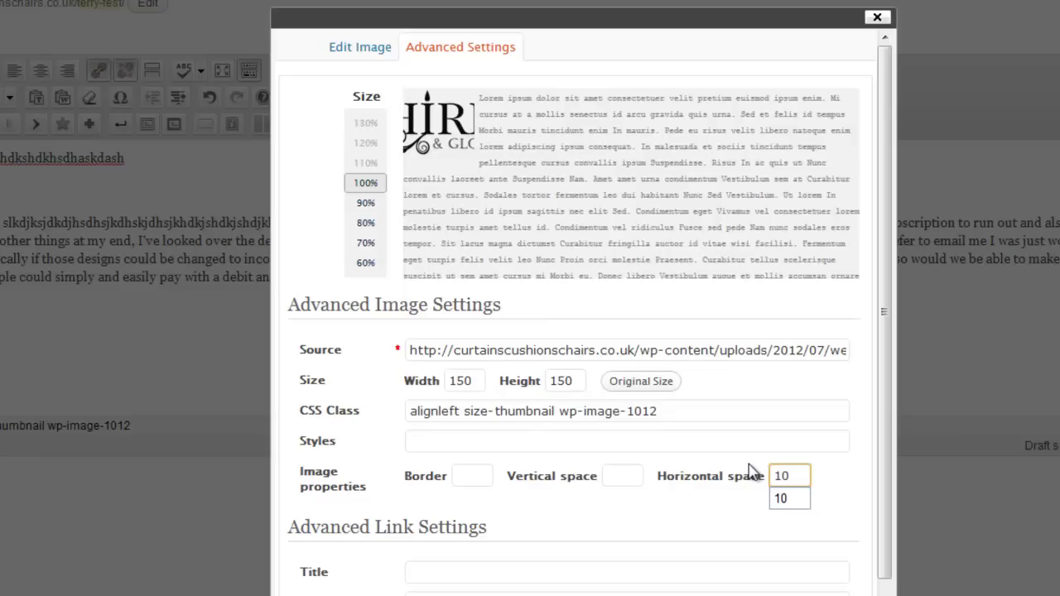
pyautogui.click(634, 479)
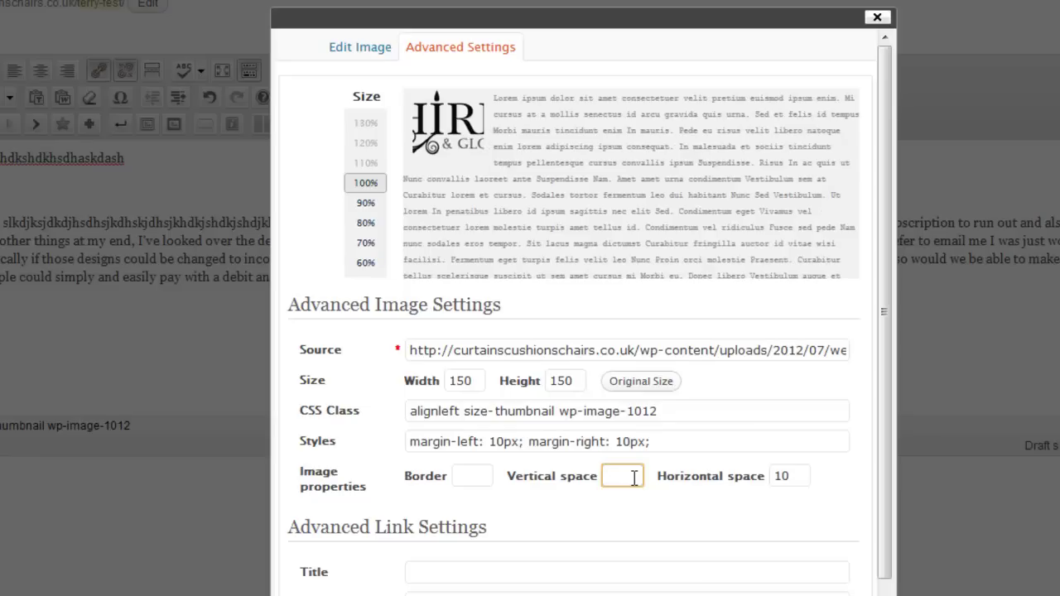
pyautogui.write('10')
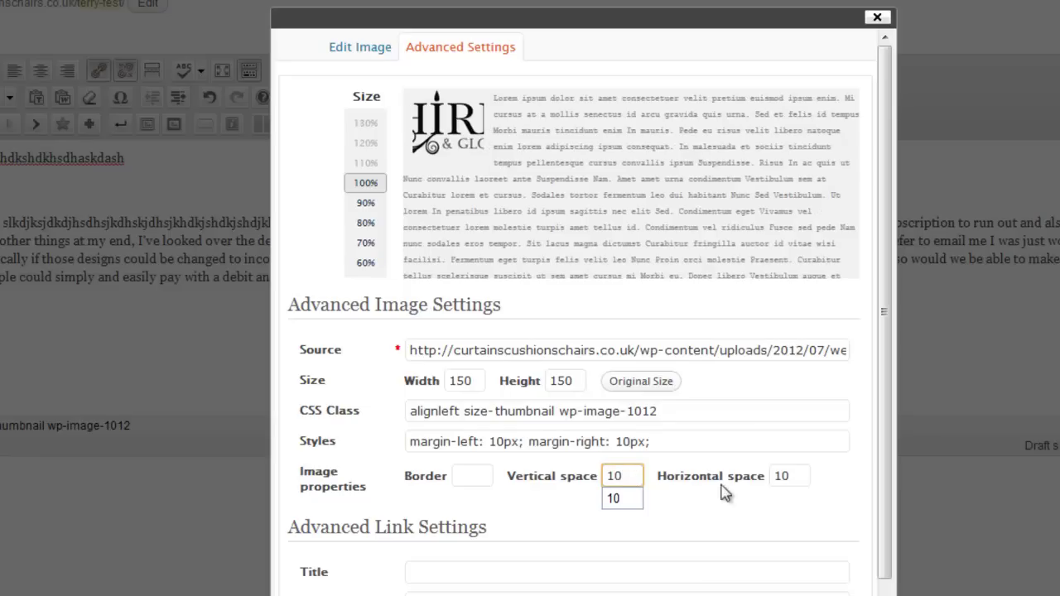
pyautogui.click(722, 515)
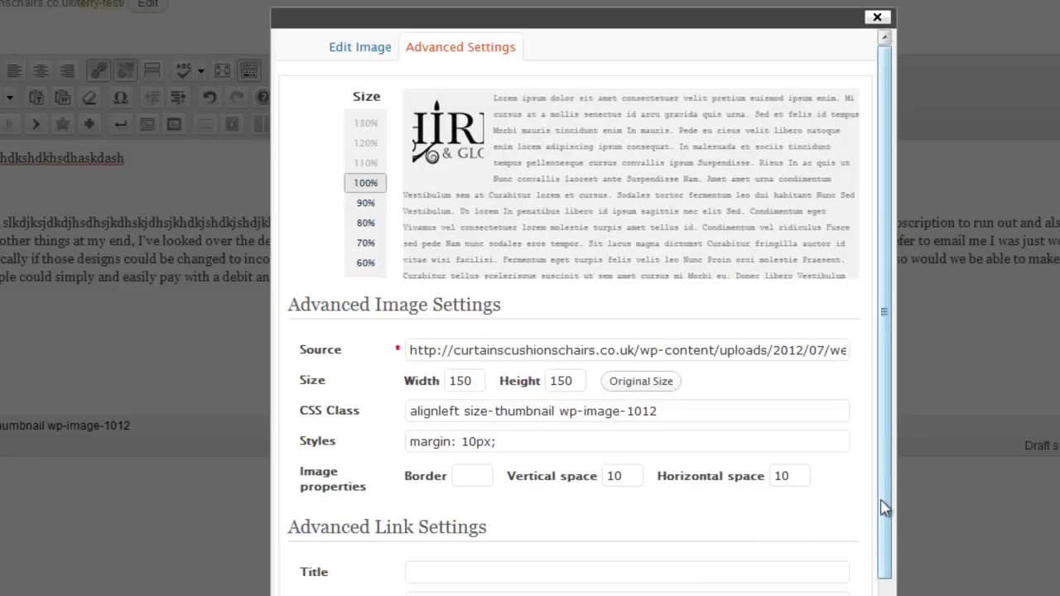
pyautogui.scroll(-5, 881, 505)
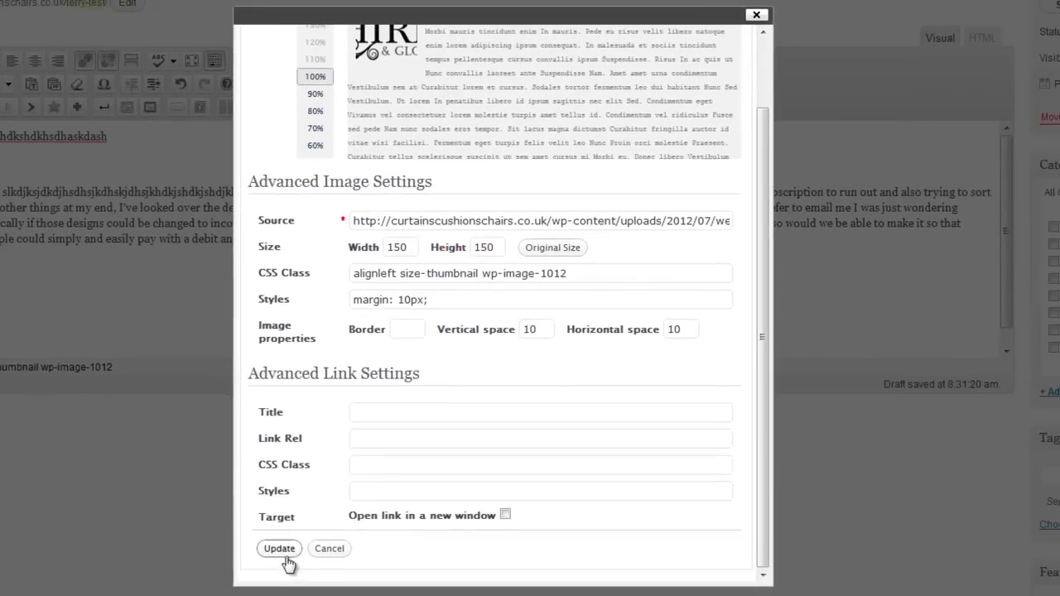
pyautogui.click(279, 549)
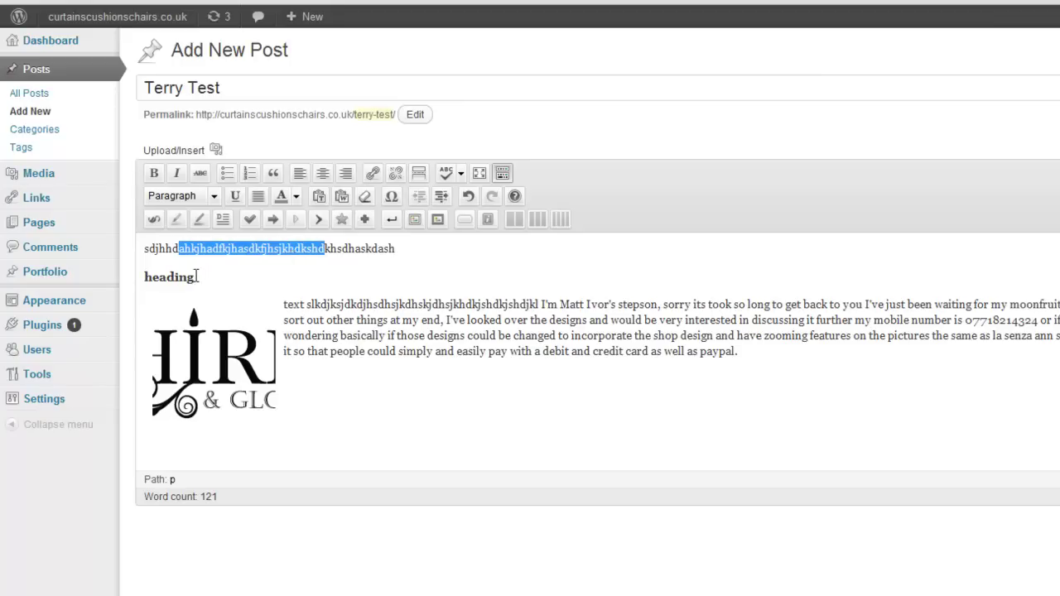
# Break the paragraph after 'could be changed', adding blank lines before 'to incorporate the shop design'
pyautogui.moveTo(197, 278); pyautogui.dragTo(135, 278)
pyautogui.click(220, 389)
pyautogui.click(557, 335)
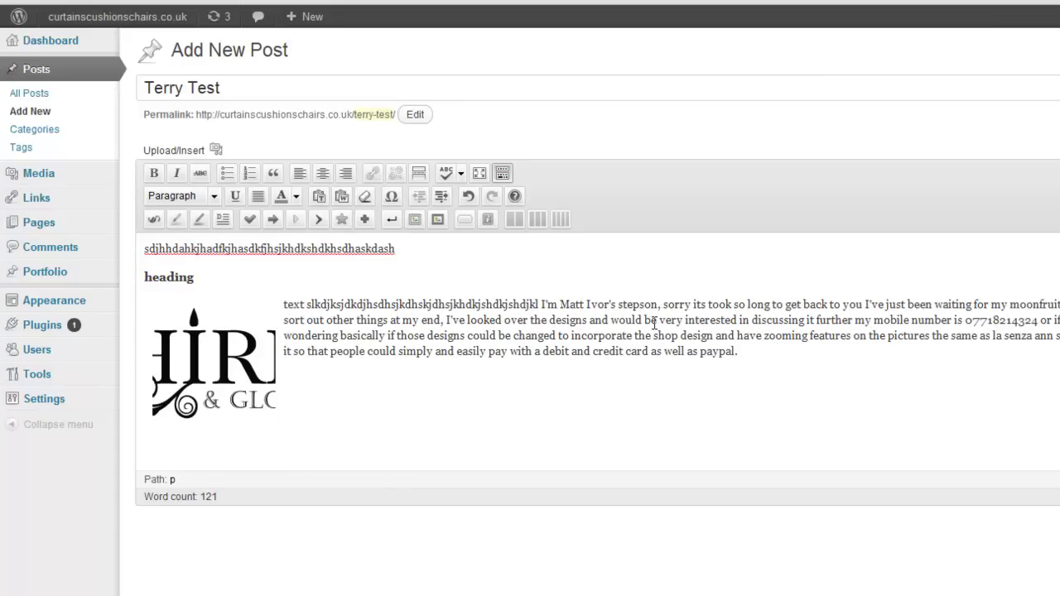
pyautogui.press('Return')
pyautogui.press('Return')
pyautogui.press('Return')
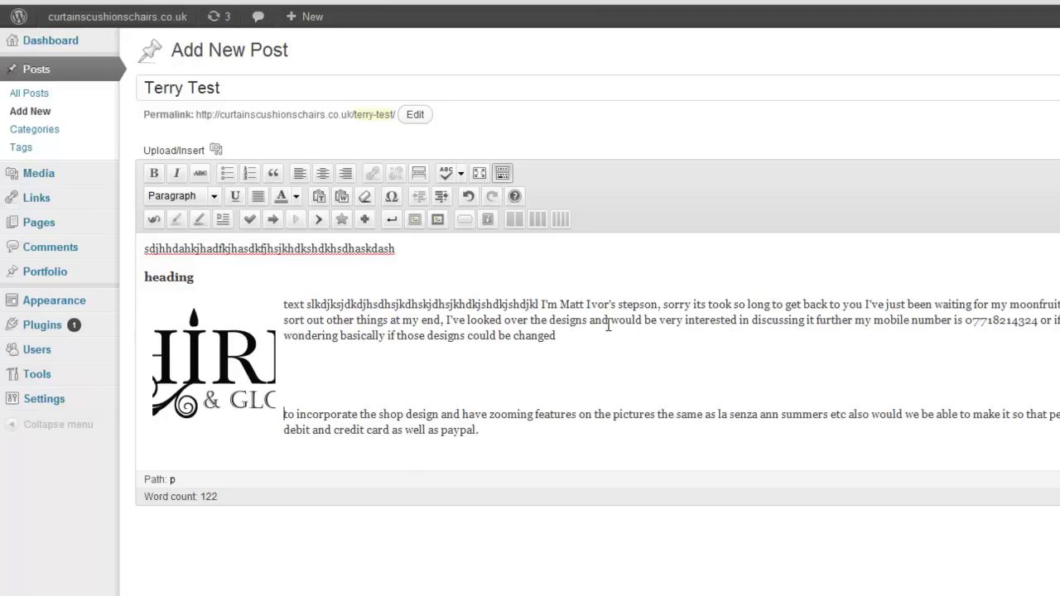
pyautogui.press('Return')
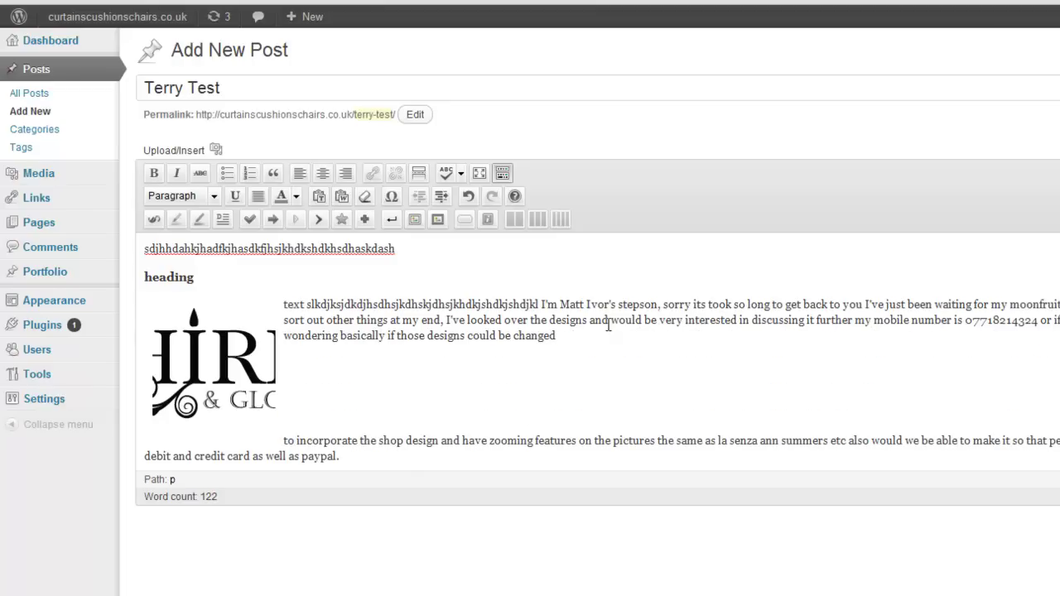
# Untick the categories chosen earlier in the Categories box
pyautogui.scroll(-1, 646, 397)
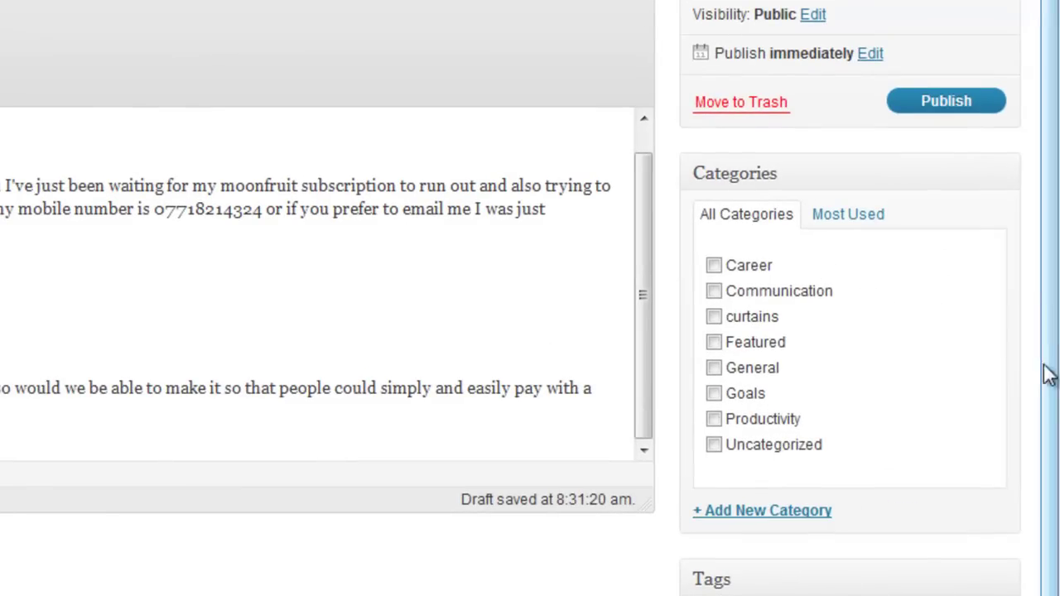
pyautogui.moveTo(1048, 375); pyautogui.dragTo(1037, 182)
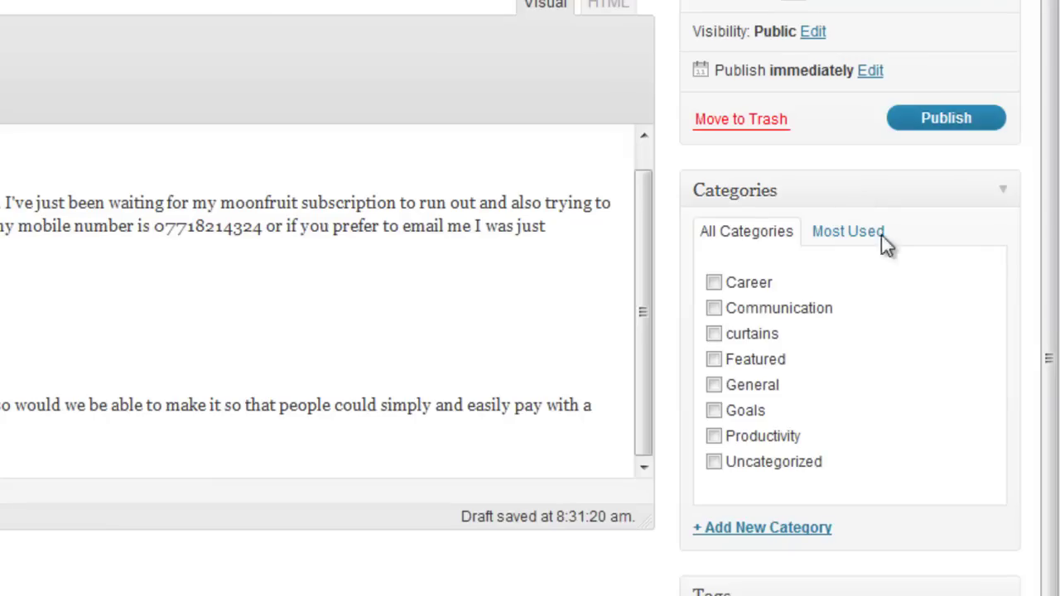
pyautogui.click(715, 310)
pyautogui.click(715, 336)
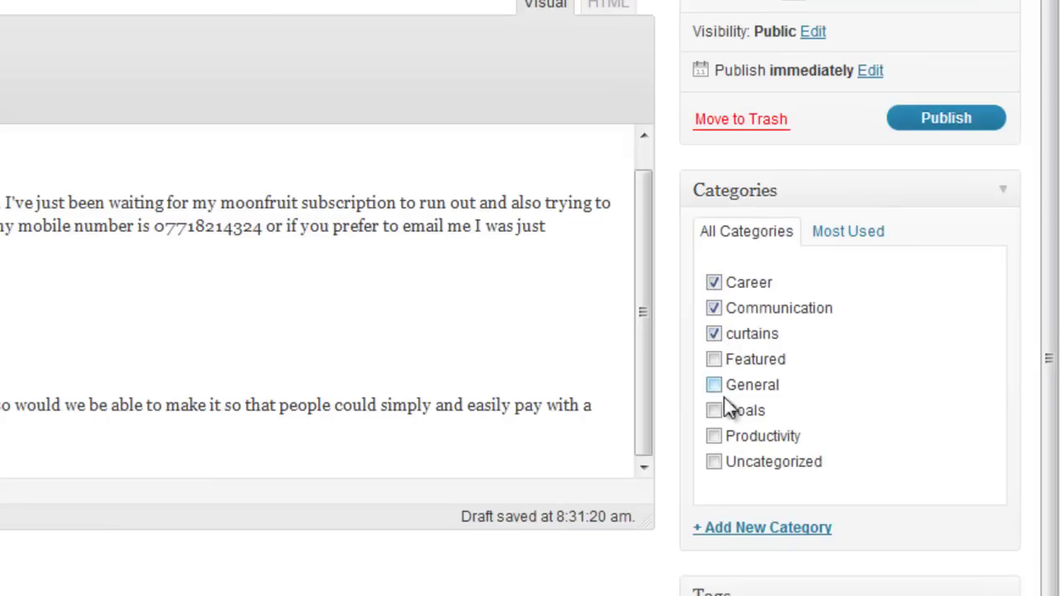
pyautogui.click(714, 283)
# Create a new 'terrys' category and also tick Uncategorized
pyautogui.click(791, 530)
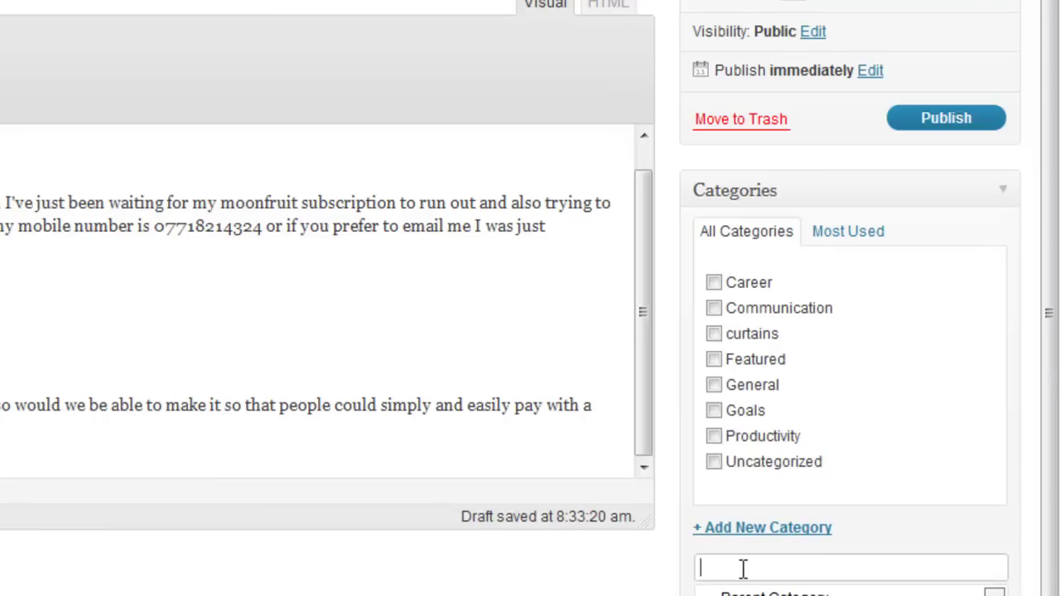
pyautogui.write('terry')
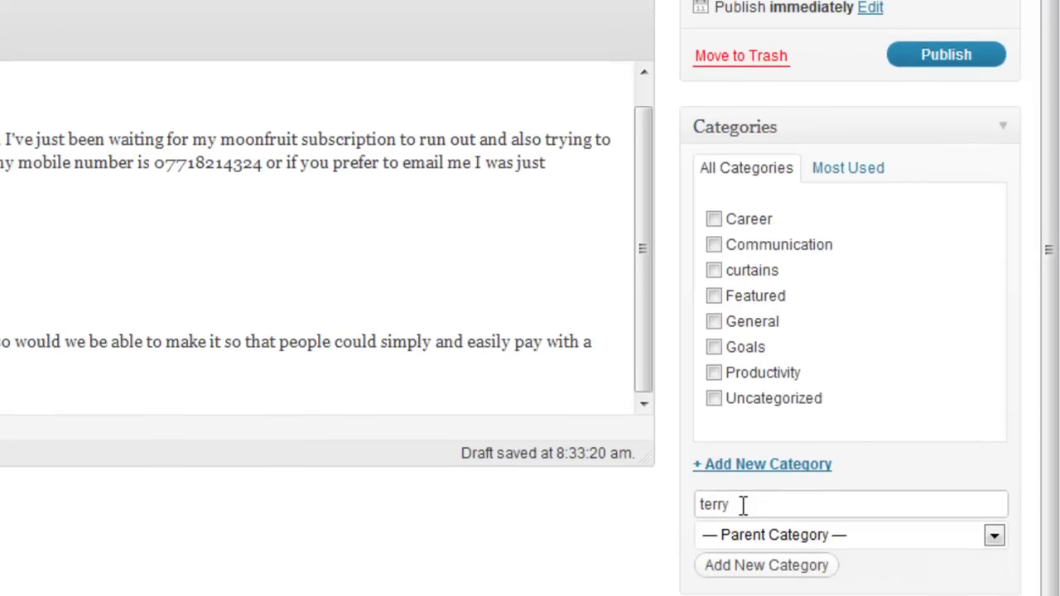
pyautogui.write('s')
pyautogui.click(760, 566)
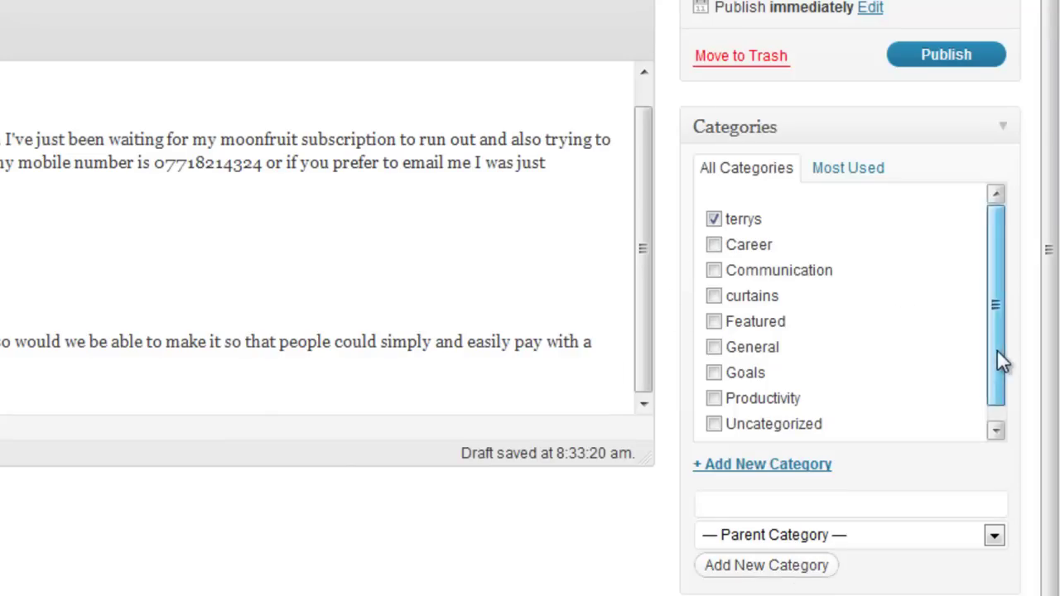
pyautogui.scroll(-1, 998, 350)
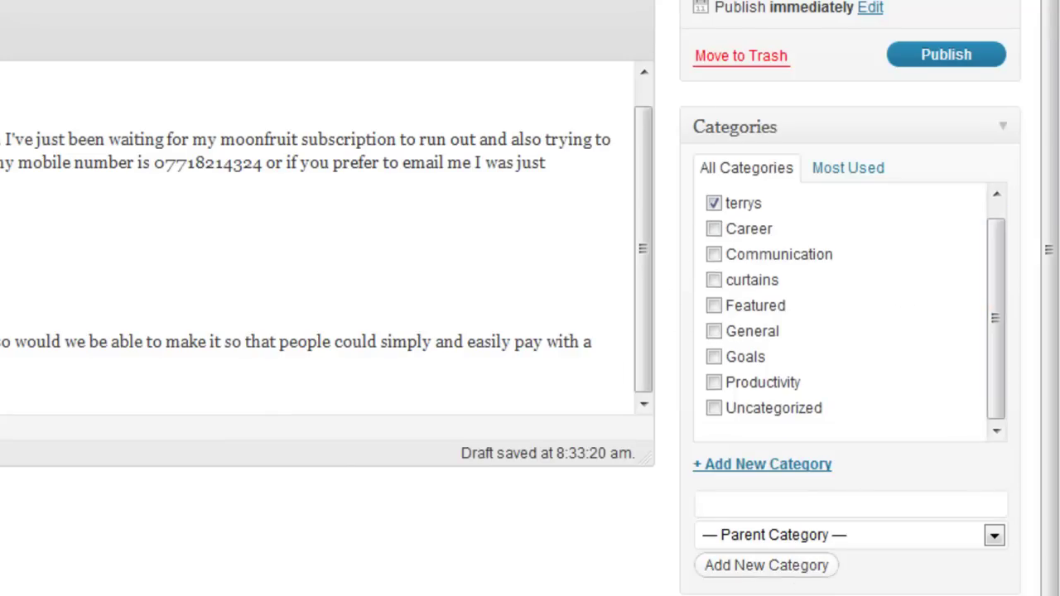
pyautogui.click(714, 408)
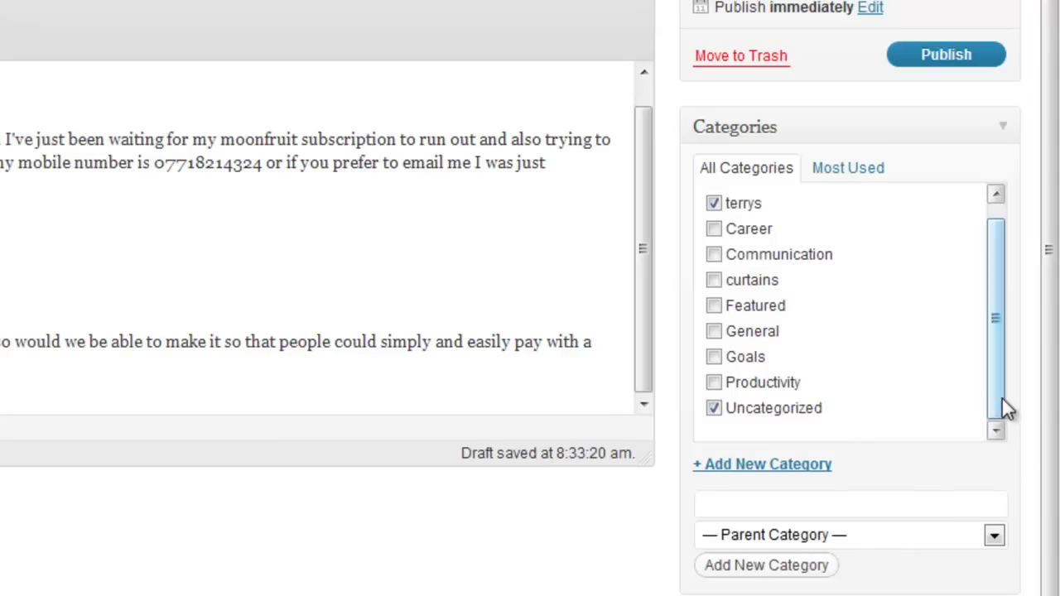
# Add the tags weddings, terry, ann summers and la senza to the post
pyautogui.moveTo(1057, 346); pyautogui.dragTo(1059, 470)
pyautogui.scroll(-5, 901, 558)
pyautogui.click(824, 395)
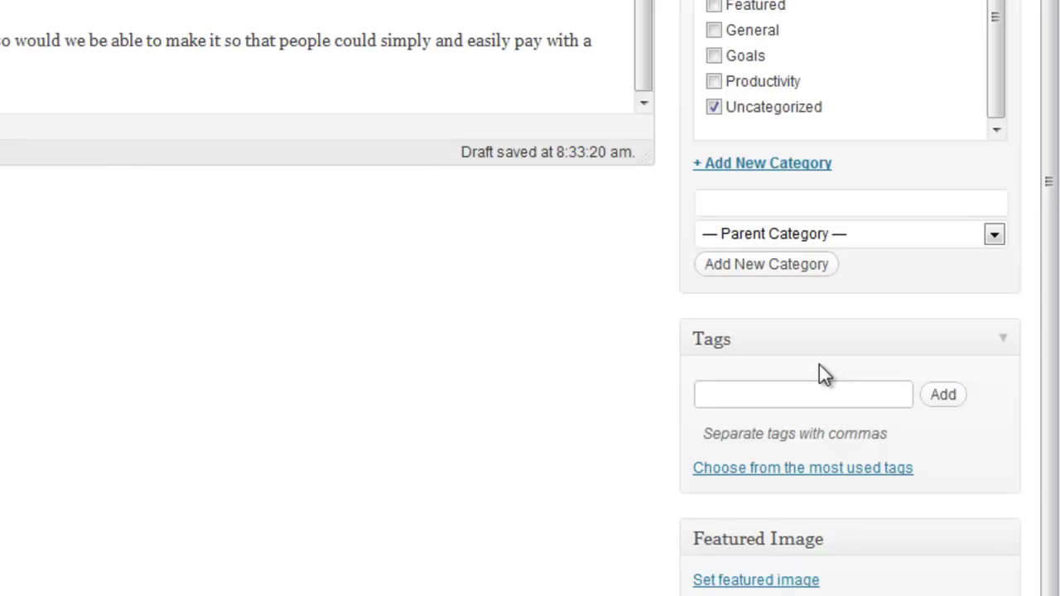
pyautogui.write('wedding')
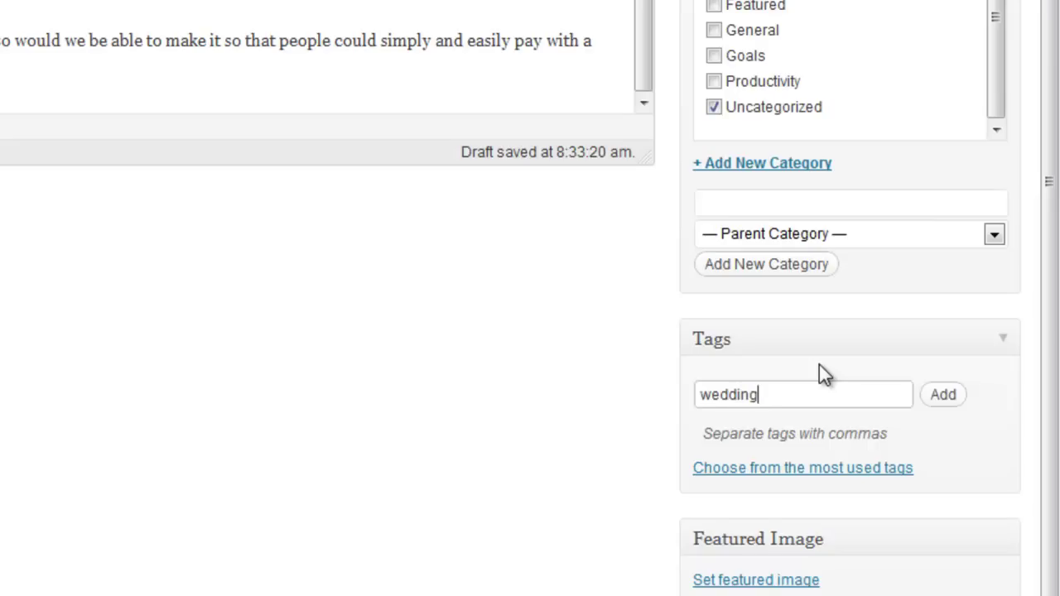
pyautogui.write('s, terry,ann sum')
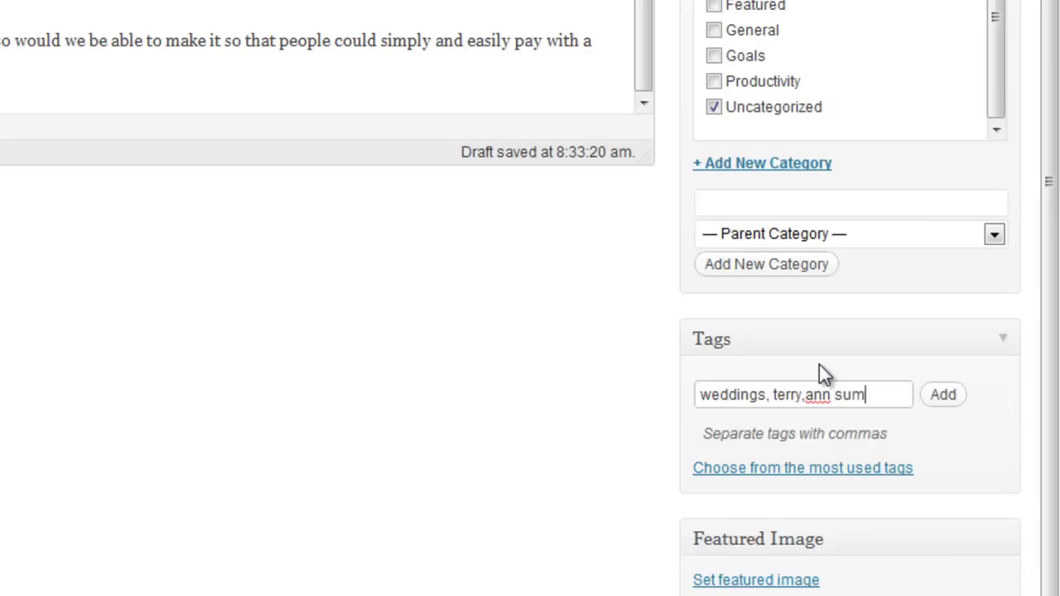
pyautogui.write('mers, l')
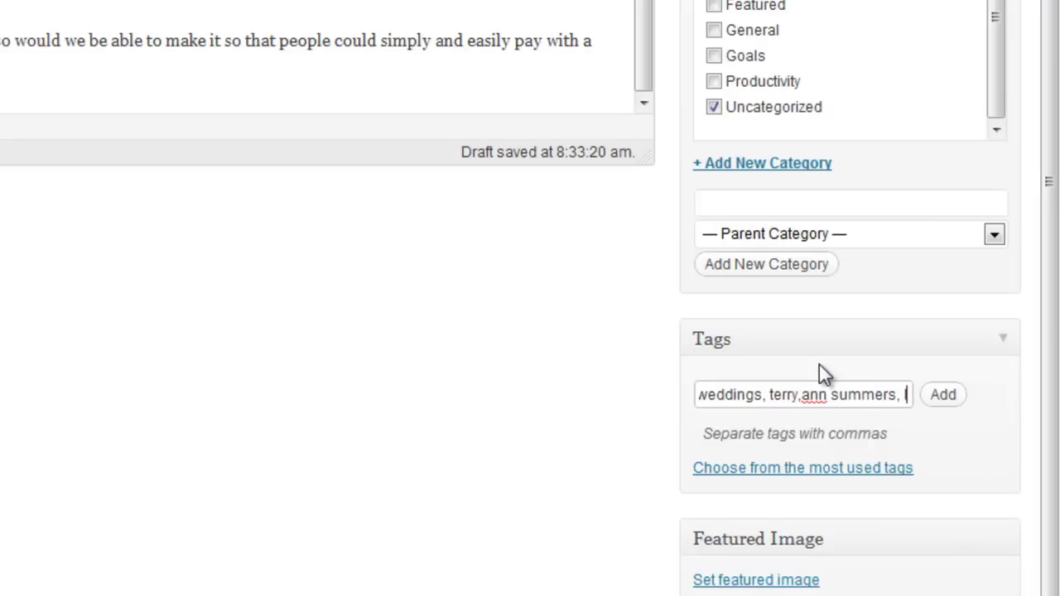
pyautogui.write('a senza')
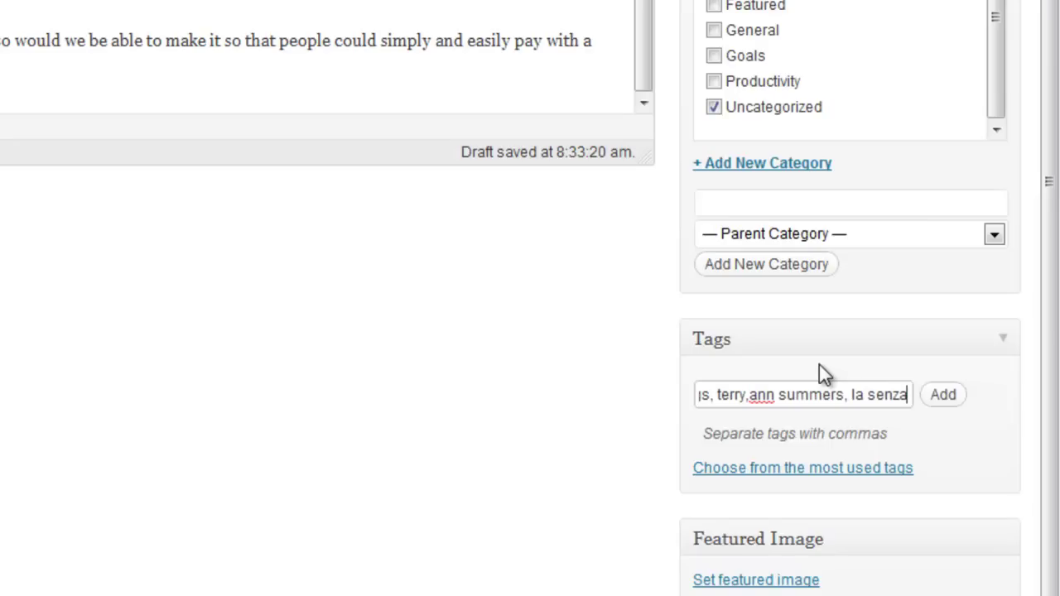
pyautogui.write(',')
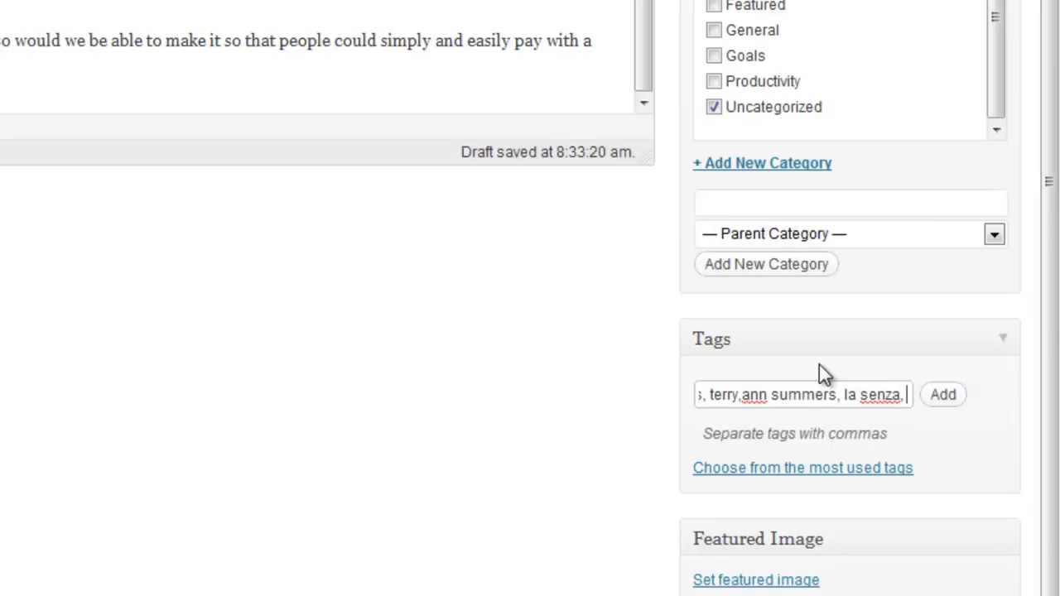
pyautogui.press('BackSpace')
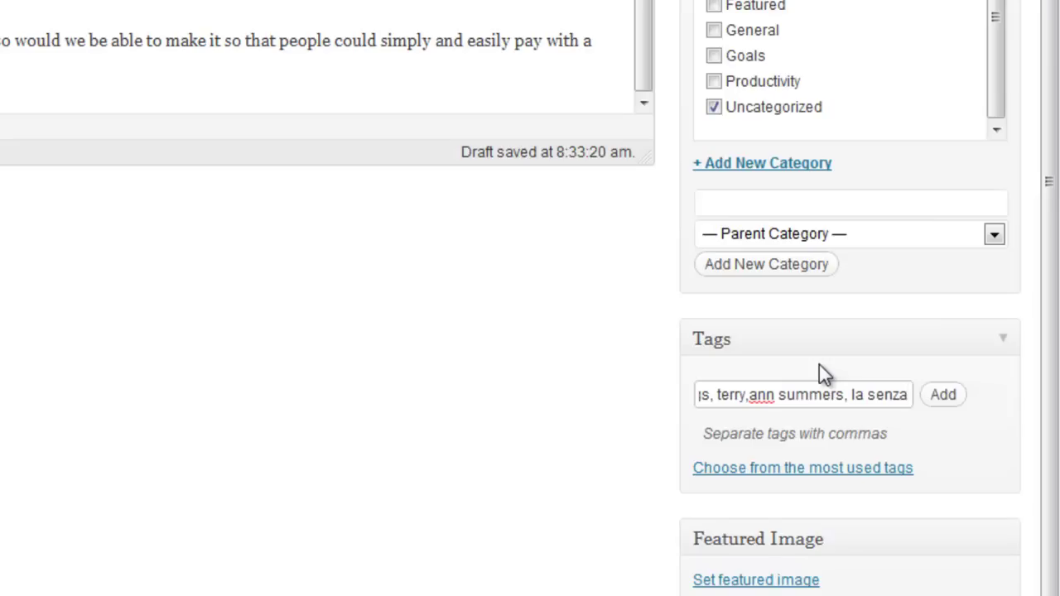
pyautogui.click(952, 395)
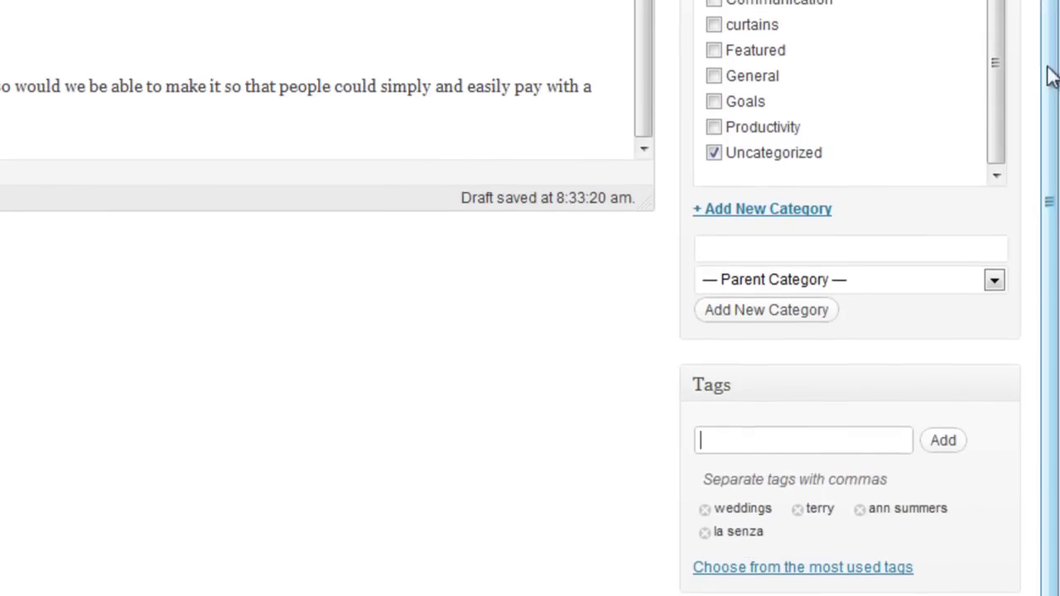
# Publish the Terry Test post and switch to the live curtainscushionschairs.co.uk blog tab
pyautogui.moveTo(1052, 269); pyautogui.dragTo(1054, 147)
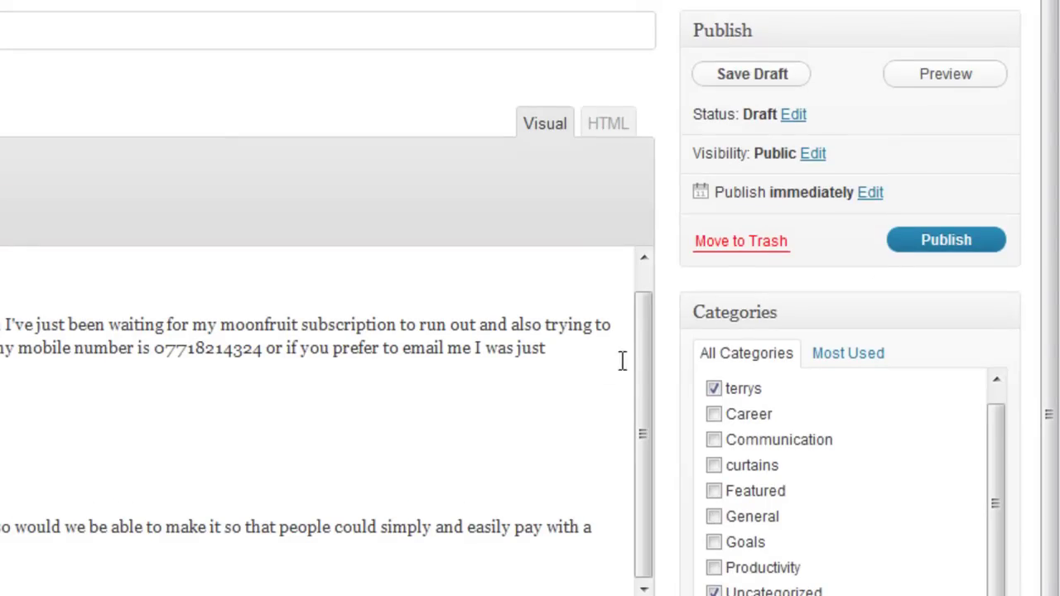
pyautogui.click(946, 244)
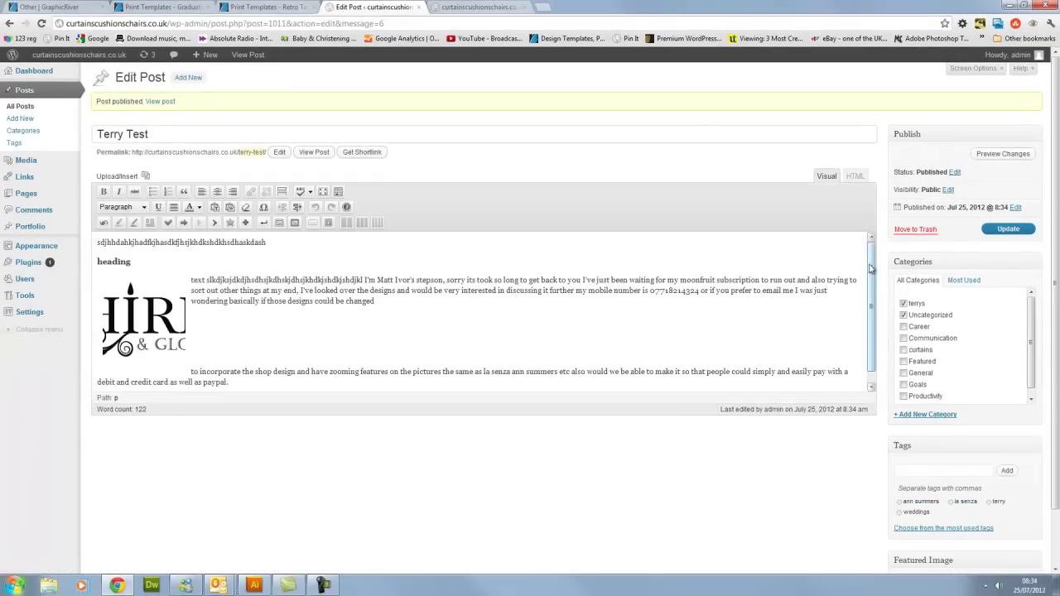
pyautogui.click(487, 8)
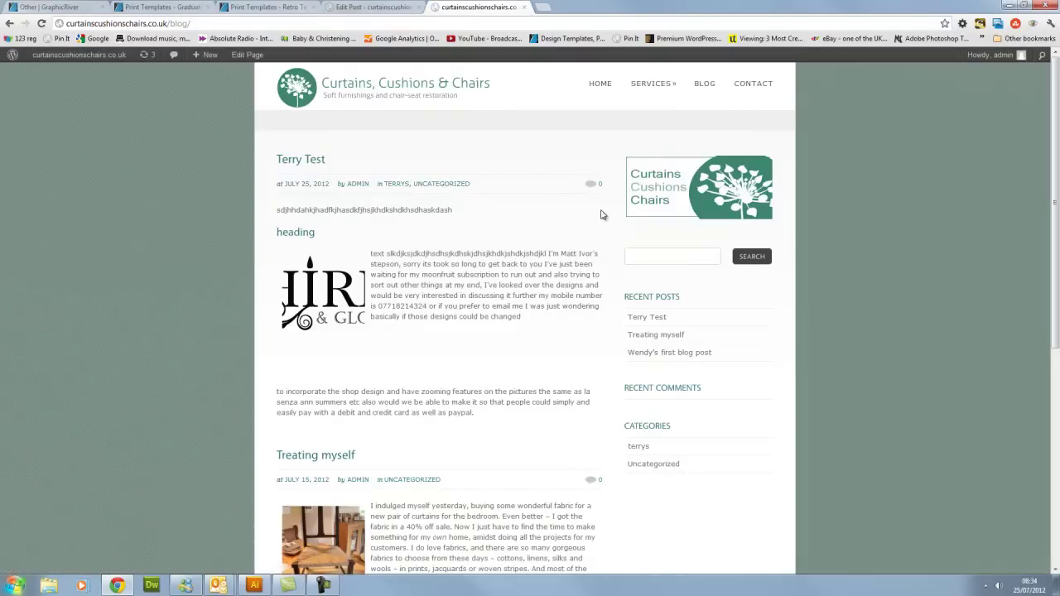
# Review the live Terry Test post, highlighting its first line and the paragraph wrapped beside the logo
pyautogui.scroll(-1, 478, 260)
pyautogui.scroll(1, 372, 229)
pyautogui.moveTo(285, 211); pyautogui.dragTo(455, 212)
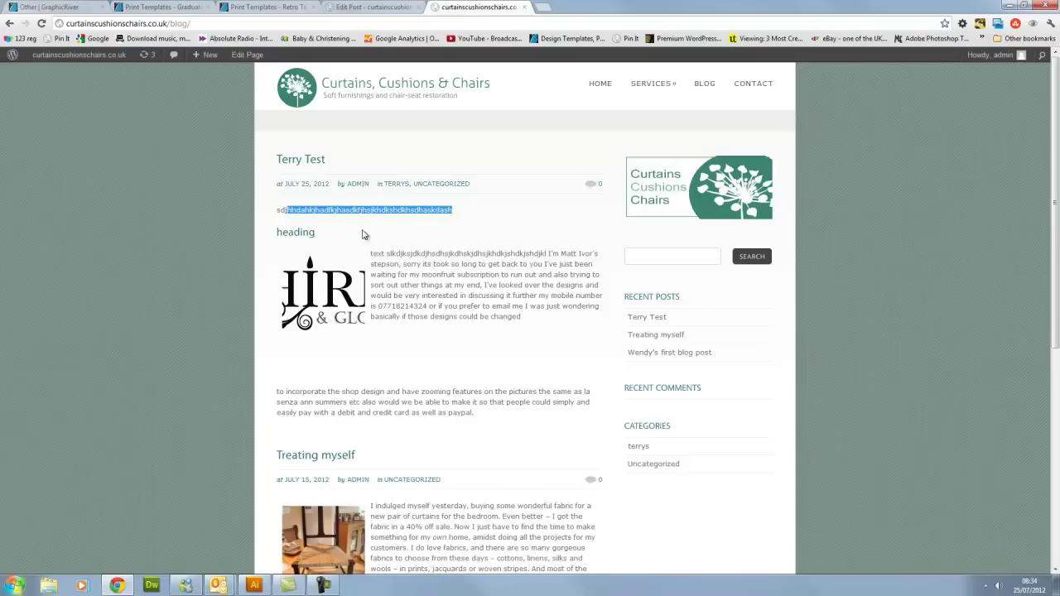
pyautogui.click(375, 253)
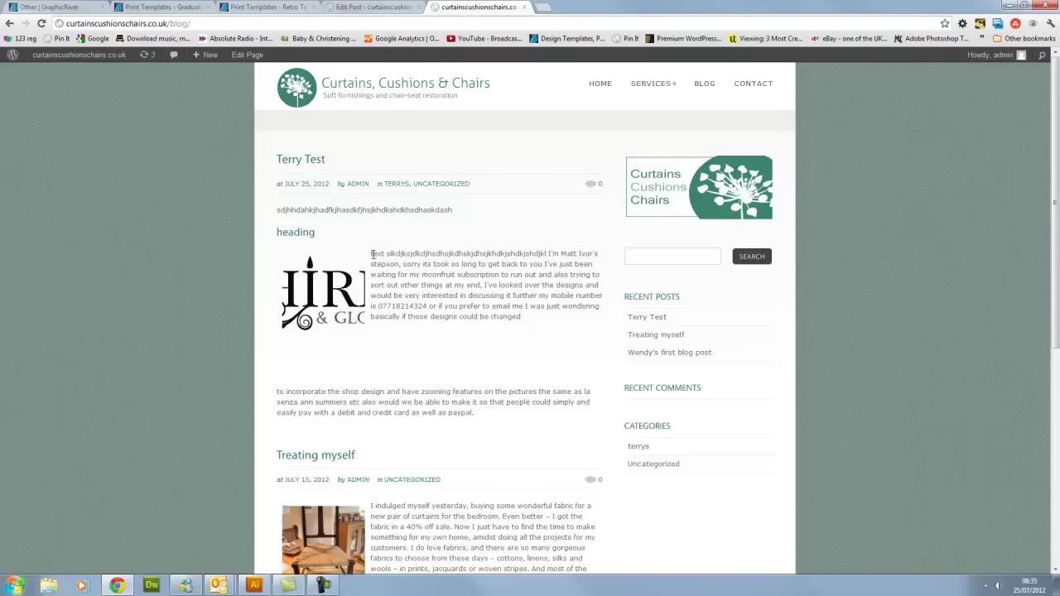
pyautogui.moveTo(372, 254); pyautogui.dragTo(477, 379)
pyautogui.click(443, 365)
pyautogui.scroll(-1, 299, 344)
pyautogui.scroll(-2, 344, 327)
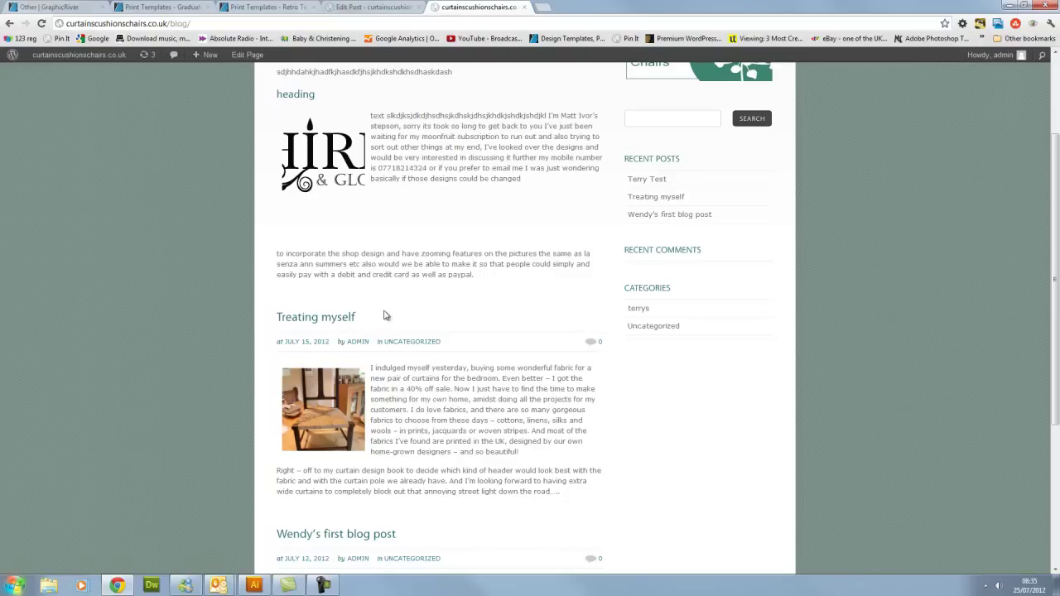
pyautogui.scroll(-6, 397, 309)
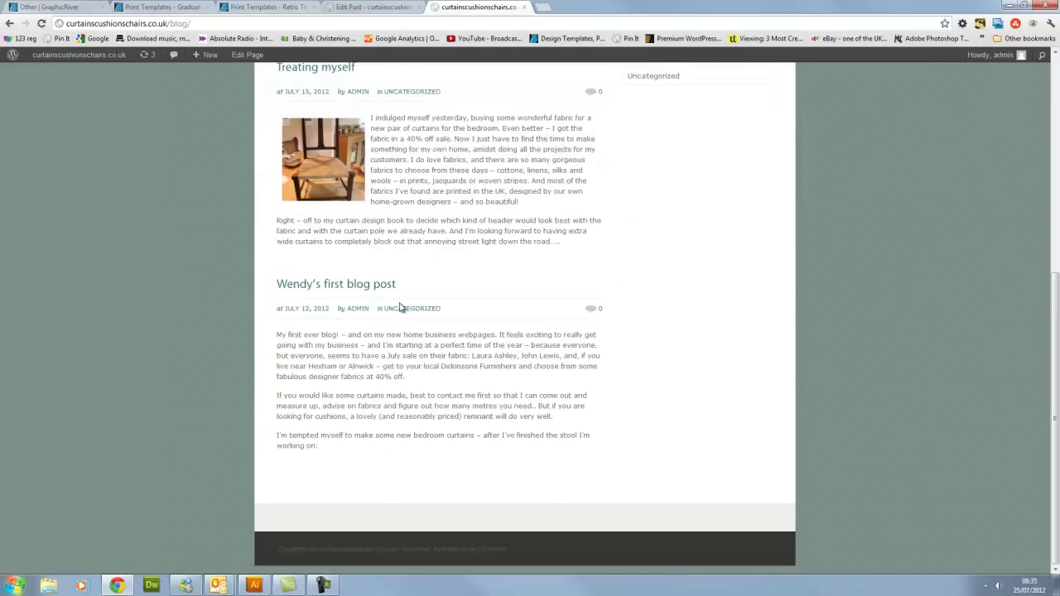
pyautogui.scroll(10, 403, 308)
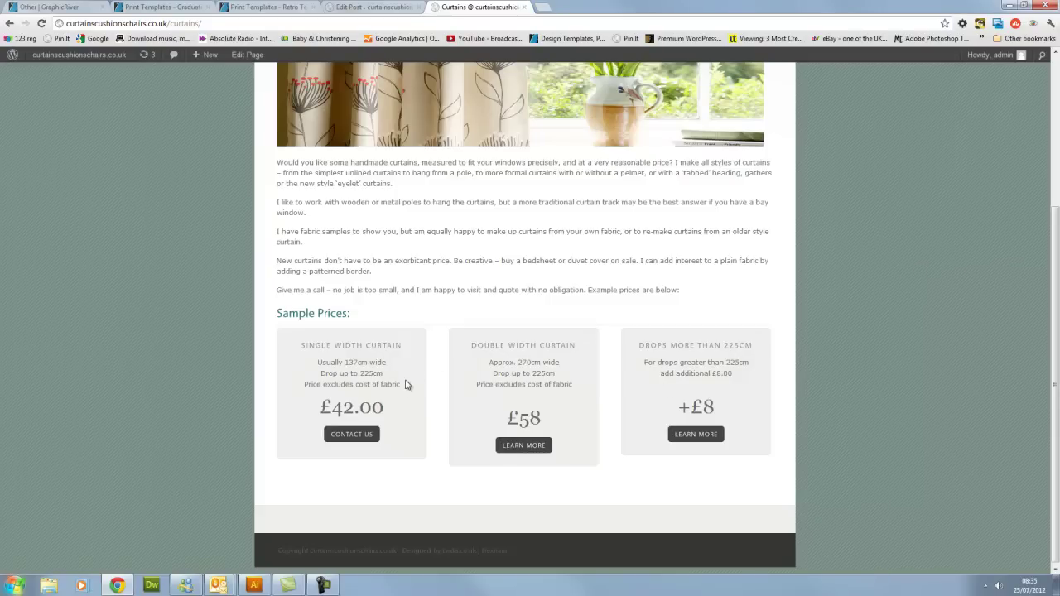
# Highlight the Curtains page description lines about poles and fabric samples, then review the page
pyautogui.moveTo(403, 392); pyautogui.dragTo(356, 384)
pyautogui.moveTo(372, 232); pyautogui.dragTo(323, 203)
pyautogui.scroll(3, 577, 312)
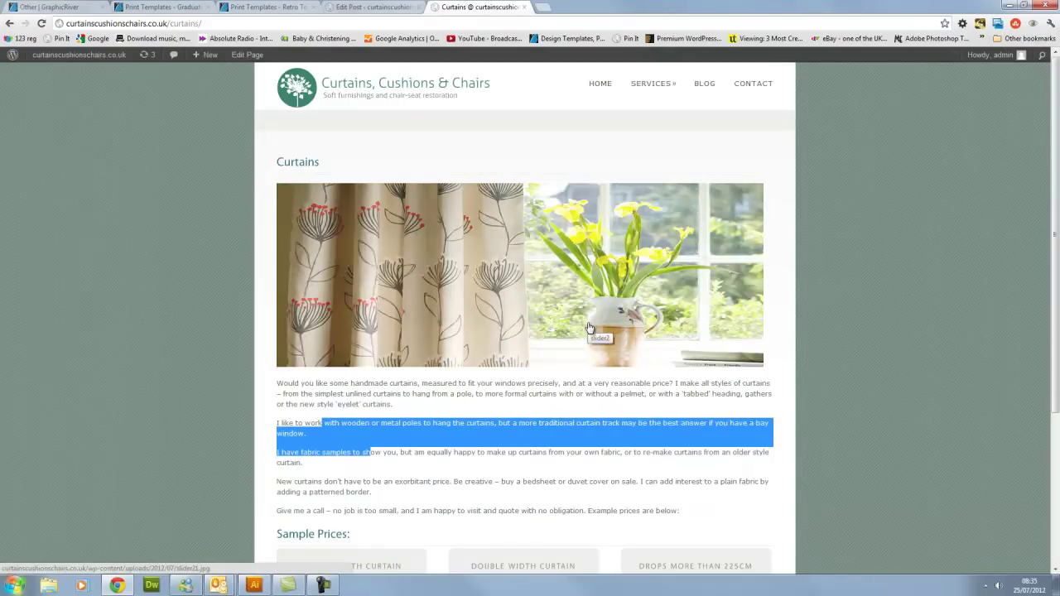
pyautogui.scroll(-2, 585, 329)
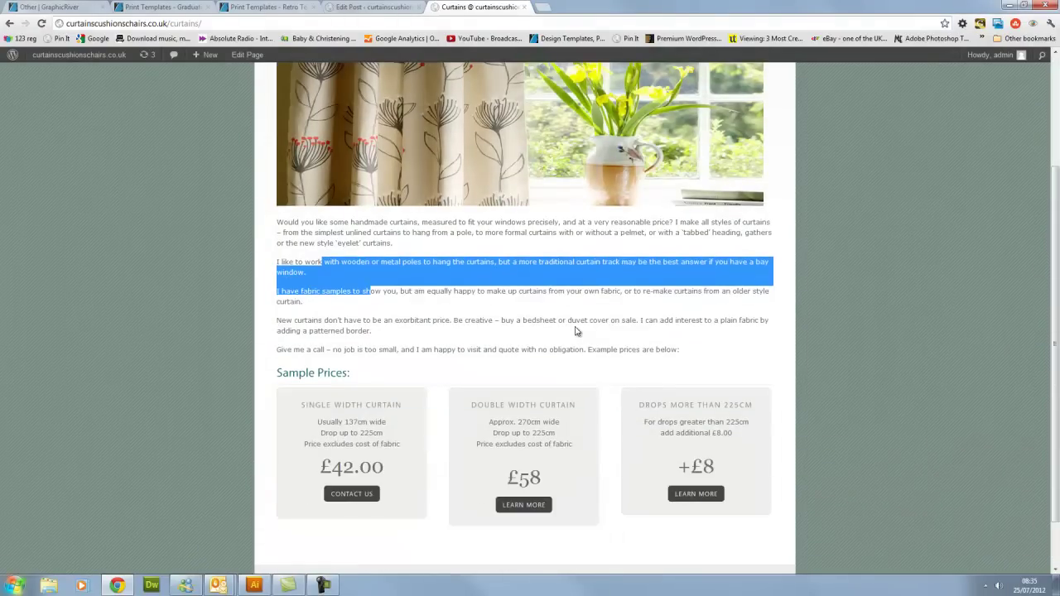